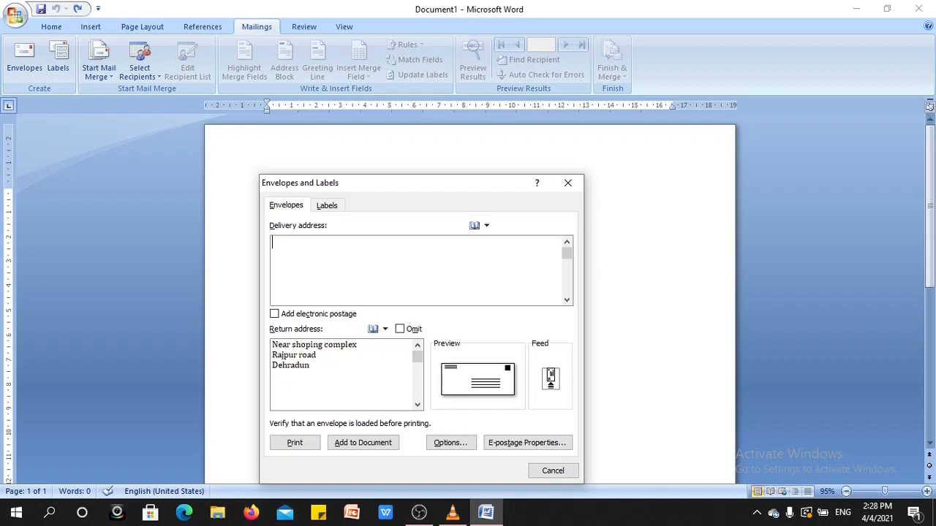
- Enter the recipient's three-line postal address as the envelope's delivery address
{"action": "key", "text": "Return"}
{"action": "key", "text": "Return"}
- Keep the envelope at Size 9 (3 7/8 x 8 7/8 in) and add it to the document
{"action": "left_click", "coordinate": [449, 442]}
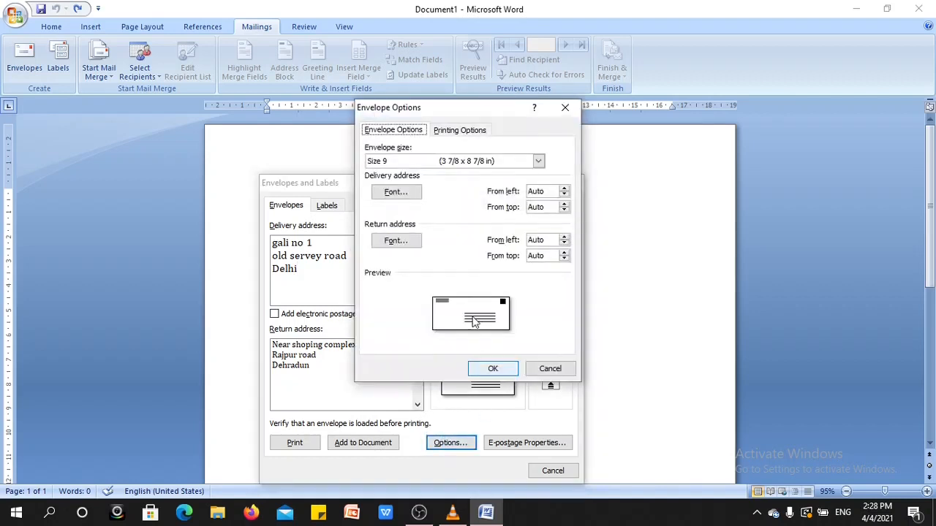
{"action": "left_click", "coordinate": [540, 167]}
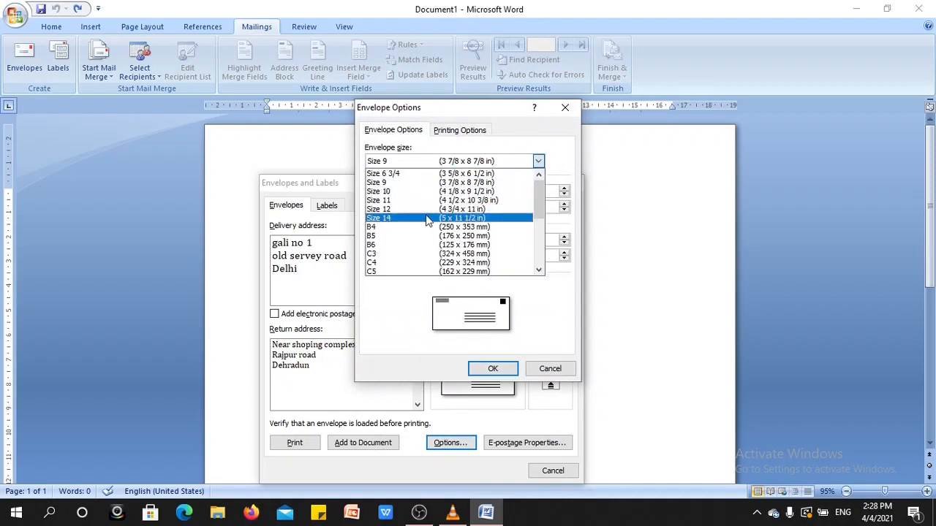
{"action": "left_click", "coordinate": [561, 159]}
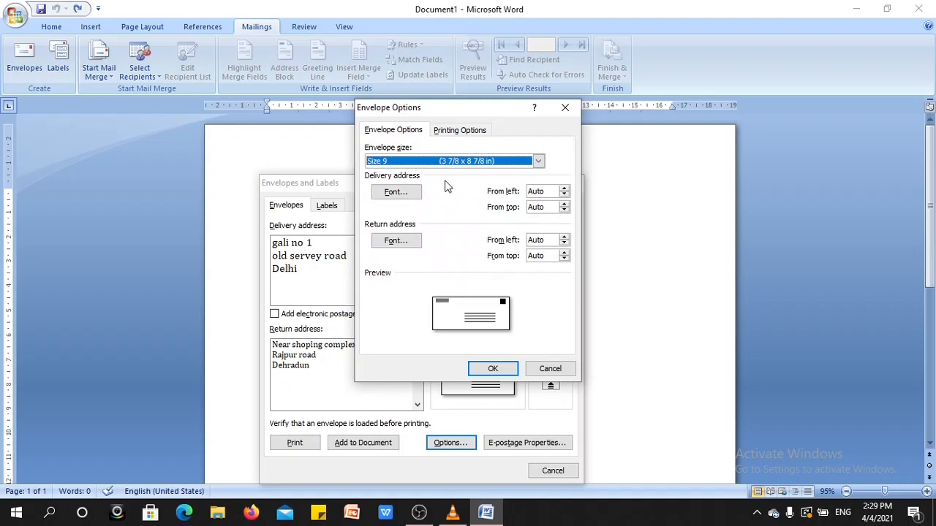
{"action": "left_click", "coordinate": [485, 370]}
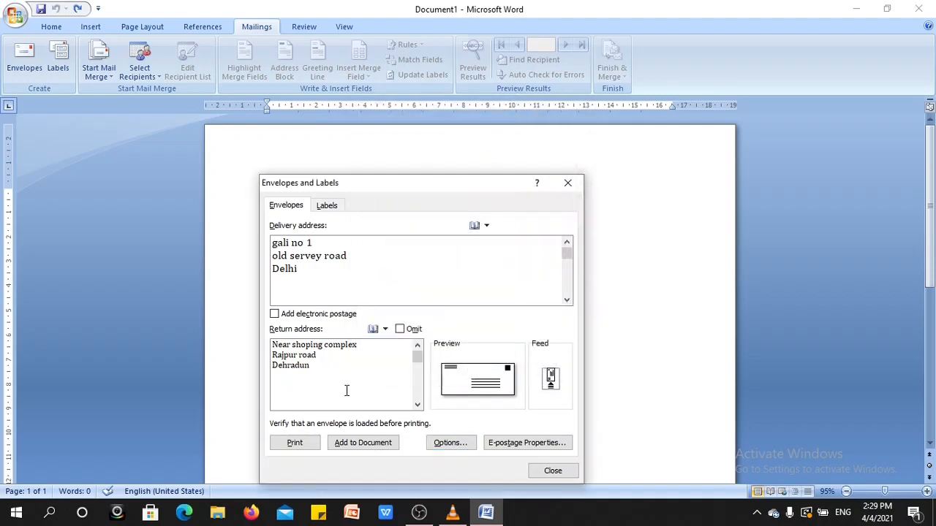
{"action": "left_click", "coordinate": [354, 443]}
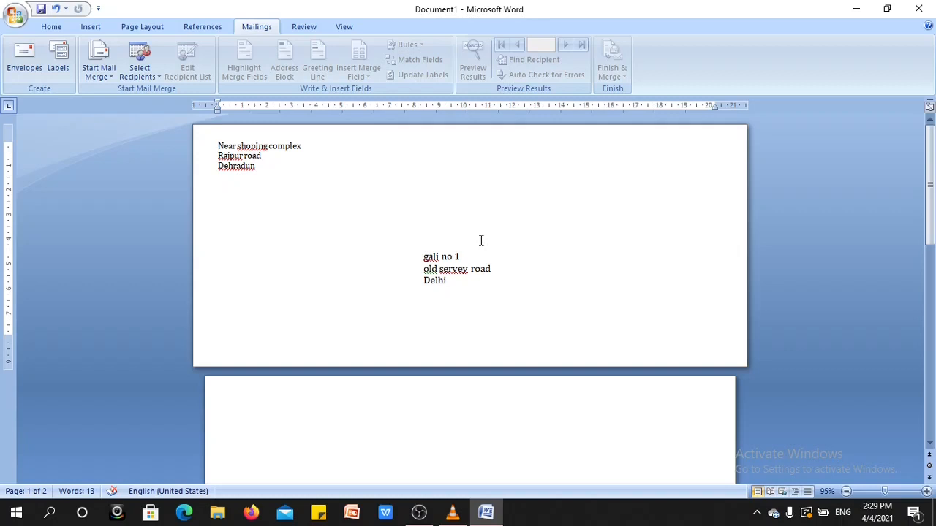
{"action": "left_click_drag", "start_coordinate": [931, 191], "coordinate": [931, 253]}
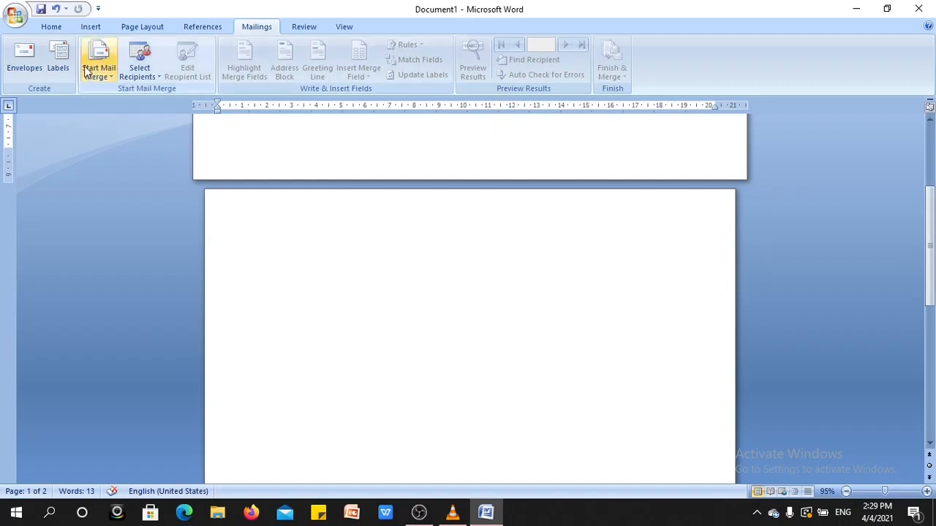
- Create a new document with a full page of the same address label, using the Microsoft 30 Per Page label
{"action": "left_click", "coordinate": [60, 58]}
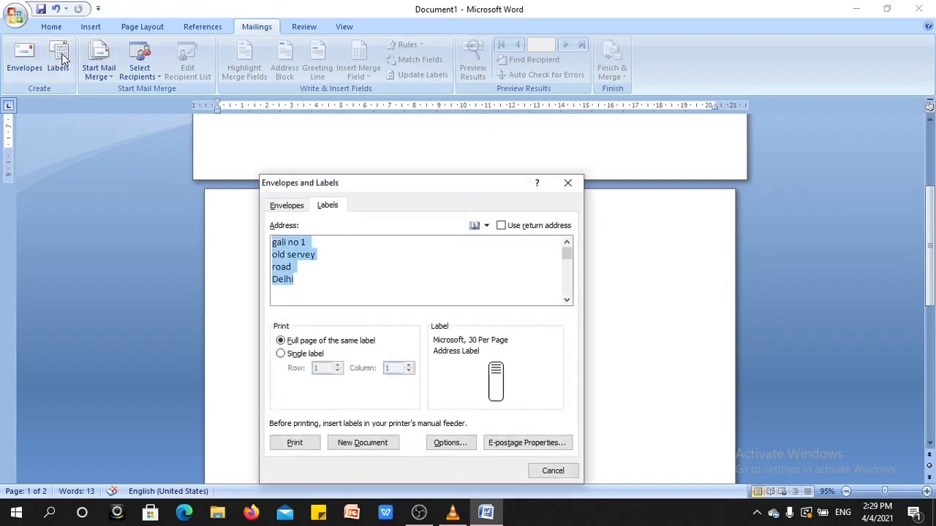
{"action": "left_click_drag", "start_coordinate": [427, 189], "coordinate": [435, 160]}
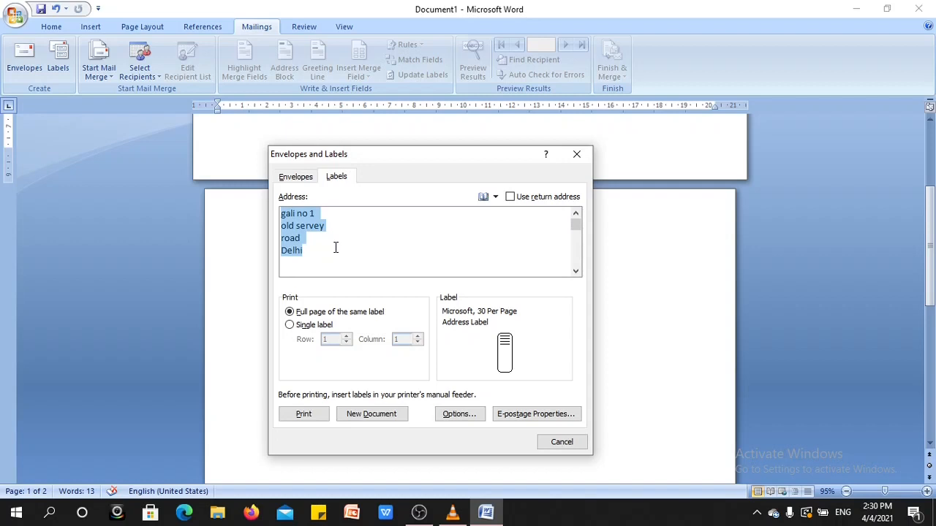
{"action": "left_click", "coordinate": [455, 415]}
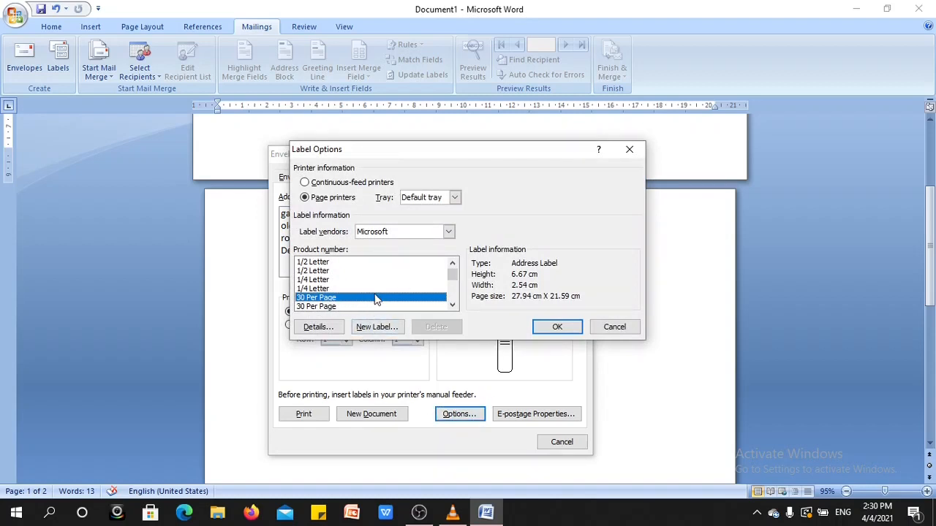
{"action": "left_click_drag", "start_coordinate": [451, 273], "coordinate": [452, 273]}
{"action": "left_click", "coordinate": [547, 328]}
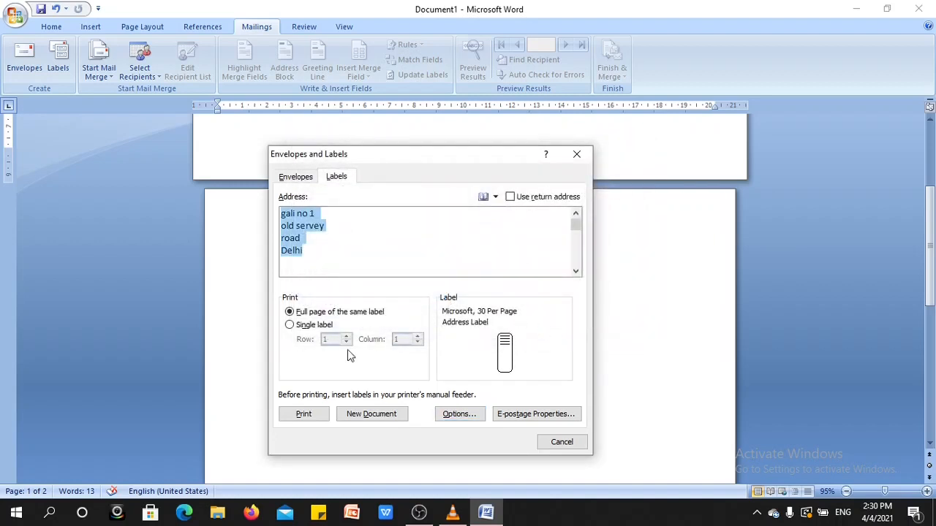
{"action": "left_click", "coordinate": [364, 412]}
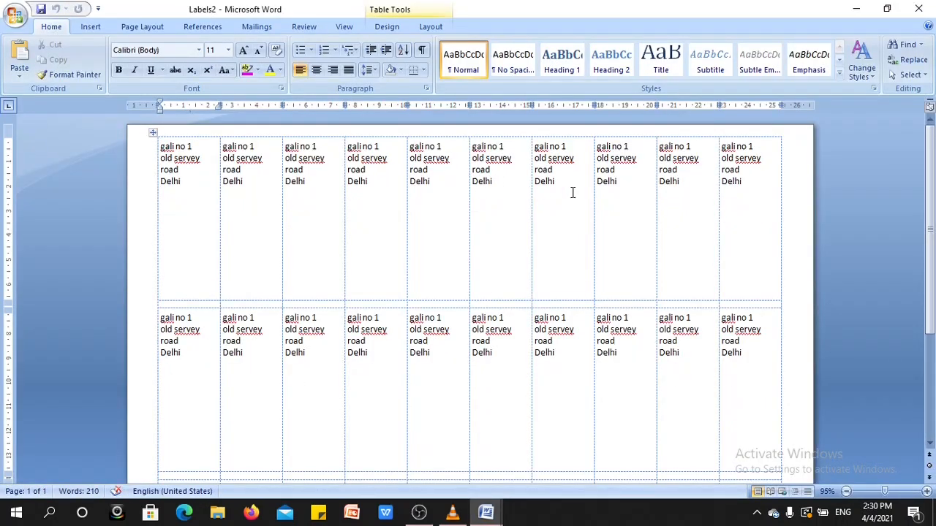
- Erase the end of the address in the first row's third label and retype its street name over two lines
{"action": "mouse_move", "coordinate": [929, 228]}
{"action": "left_mouse_down"}
{"action": "mouse_move", "coordinate": [933, 333]}
{"action": "mouse_move", "coordinate": [933, 223]}
{"action": "left_mouse_up"}
{"action": "left_click", "coordinate": [247, 178]}
{"action": "left_click", "coordinate": [308, 179]}
{"action": "key", "text": "BackSpace"}
{"action": "key", "text": "BackSpace"}
{"action": "key", "text": "BackSpace"}
{"action": "key", "text": "BackSpace"}
{"action": "key", "text": "BackSpace"}
{"action": "key", "text": "BackSpace"}
{"action": "key", "text": "BackSpace"}
{"action": "key", "text": "BackSpace"}
{"action": "key", "text": "BackSpace"}
{"action": "key", "text": "BackSpace"}
{"action": "key", "text": "BackSpace"}
{"action": "key", "text": "BackSpace"}
{"action": "key", "text": "BackSpace"}
{"action": "key", "text": "BackSpace"}
{"action": "key", "text": "BackSpace"}
{"action": "key", "text": "BackSpace"}
{"action": "key", "text": "BackSpace"}
{"action": "key", "text": "BackSpace"}
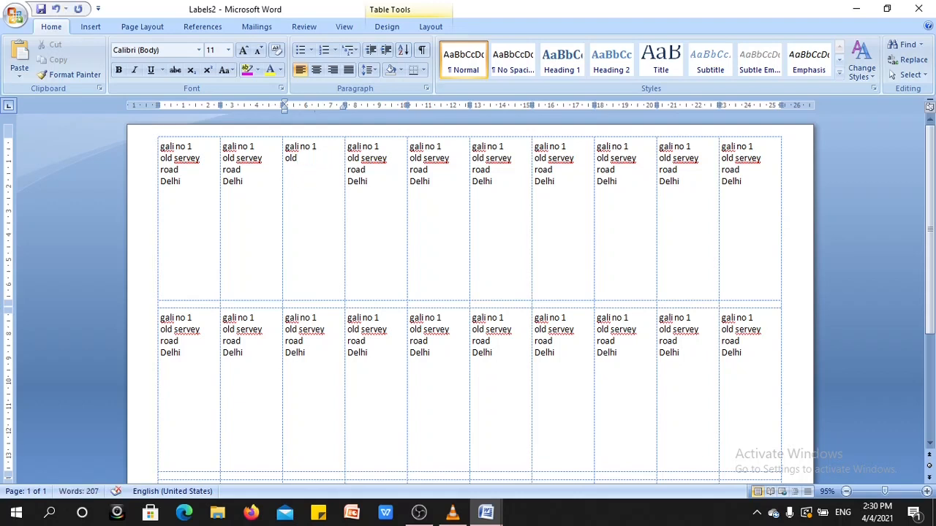
{"action": "type", "text": "servey"}
{"action": "key", "text": "Return"}
{"action": "type", "text": "road"}
{"action": "key", "text": "Return"}
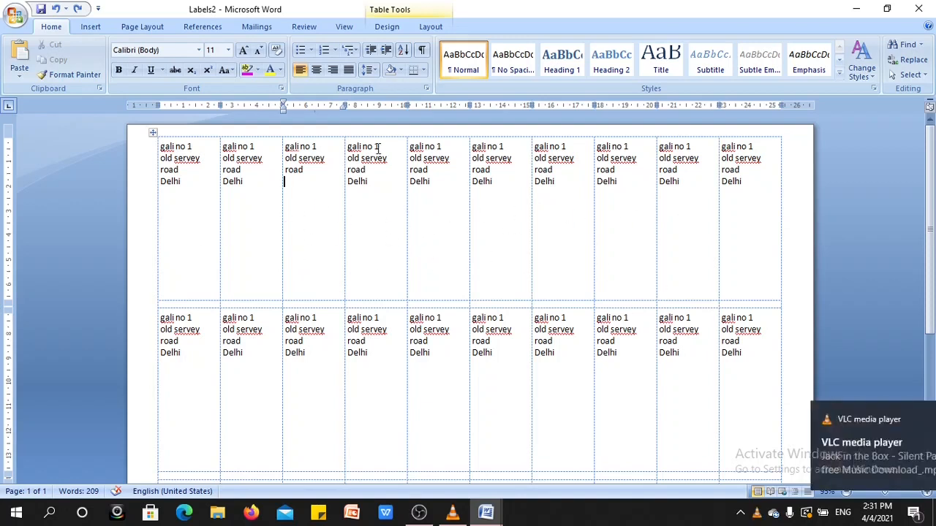
- Create a new blank document
{"action": "left_click", "coordinate": [248, 31]}
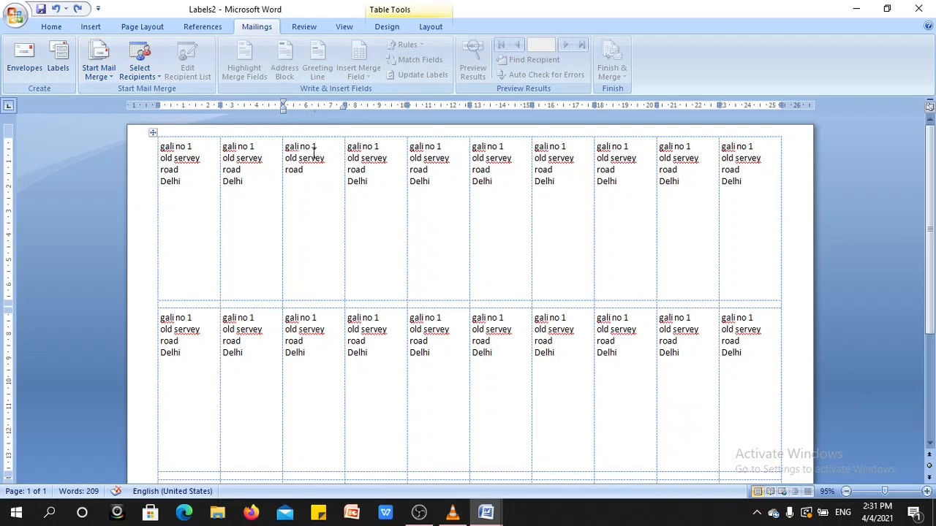
{"action": "left_click", "coordinate": [16, 18]}
{"action": "left_click", "coordinate": [38, 46]}
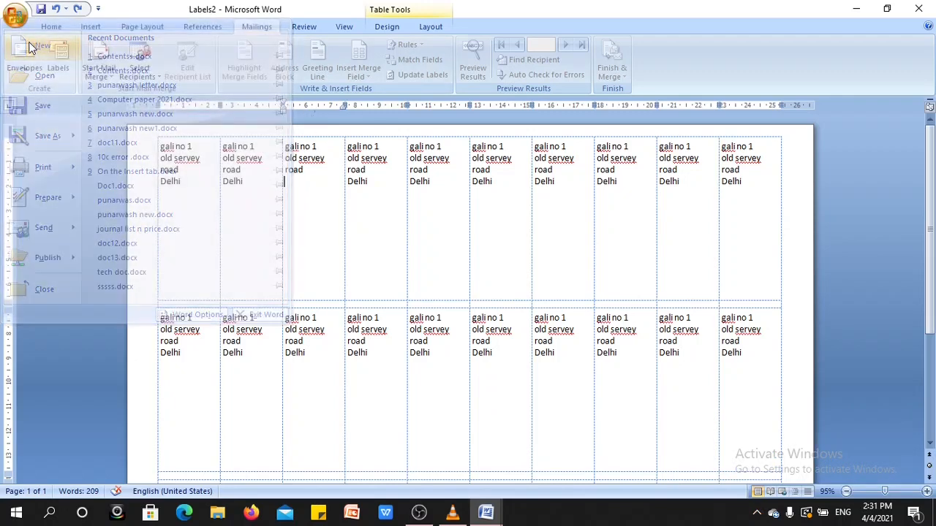
{"action": "left_click", "coordinate": [744, 444]}
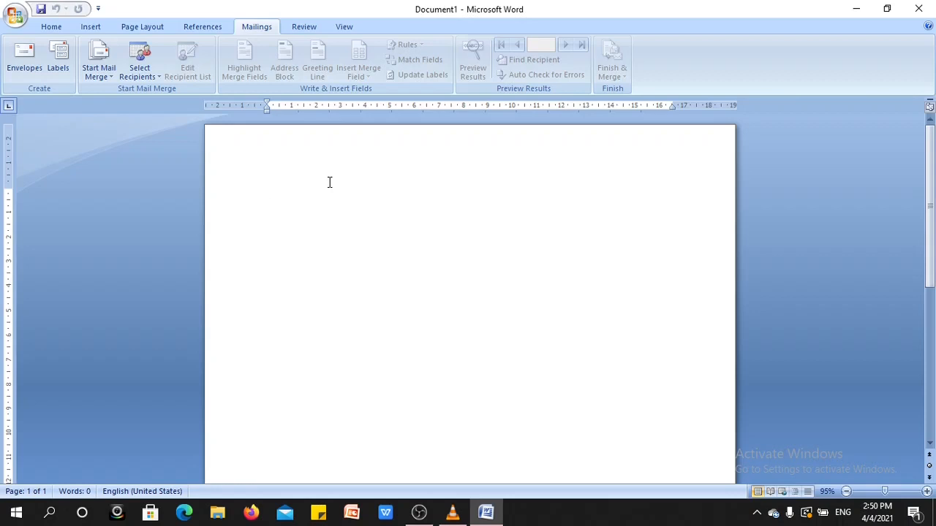
- Start a mail merge of the Letters type in the blank document and review the other merge types
{"action": "left_click", "coordinate": [111, 79]}
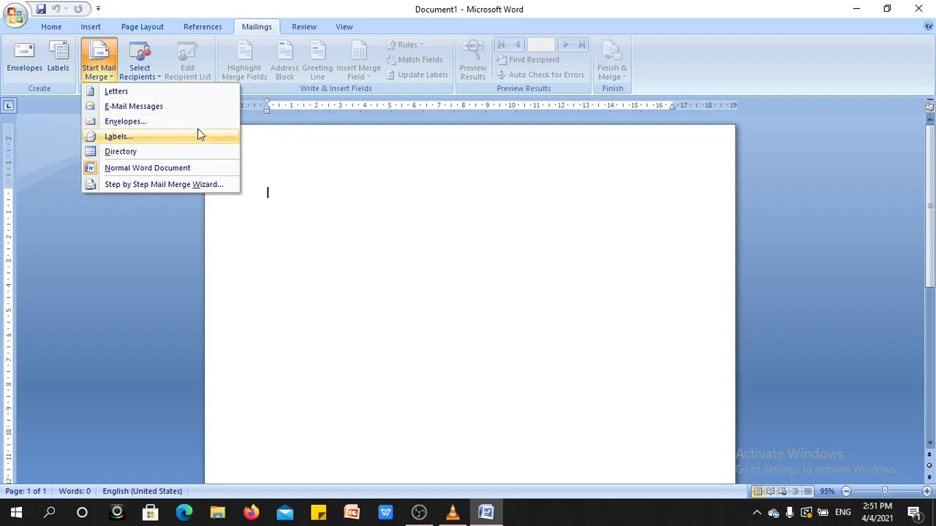
{"action": "left_click", "coordinate": [141, 90]}
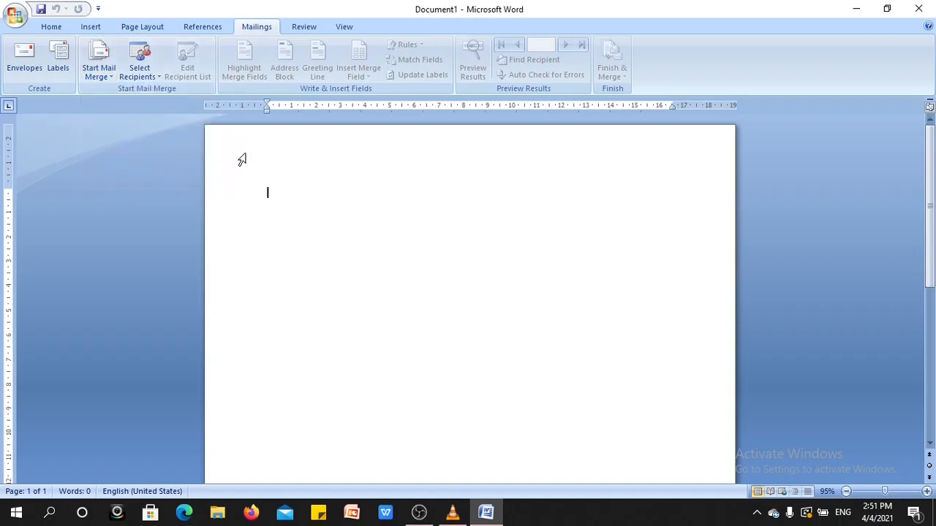
{"action": "left_click", "coordinate": [109, 78]}
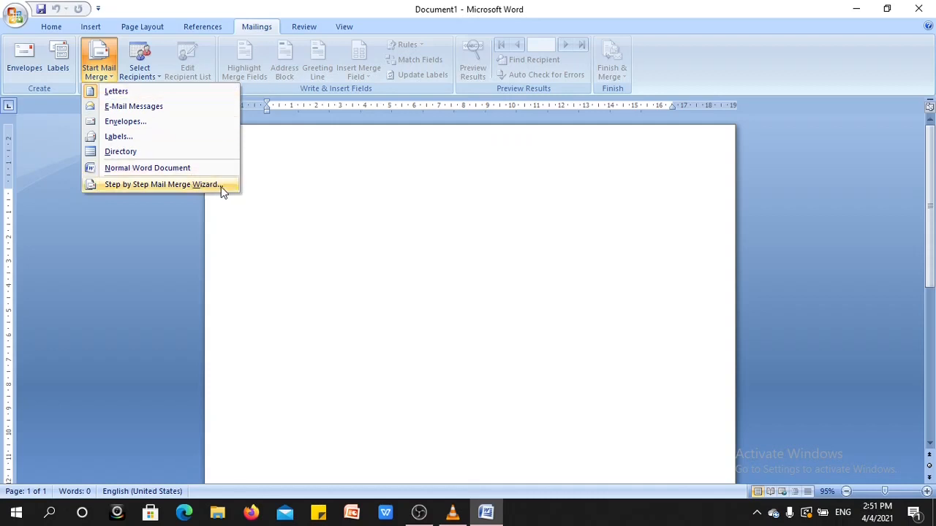
{"action": "left_click", "coordinate": [308, 154]}
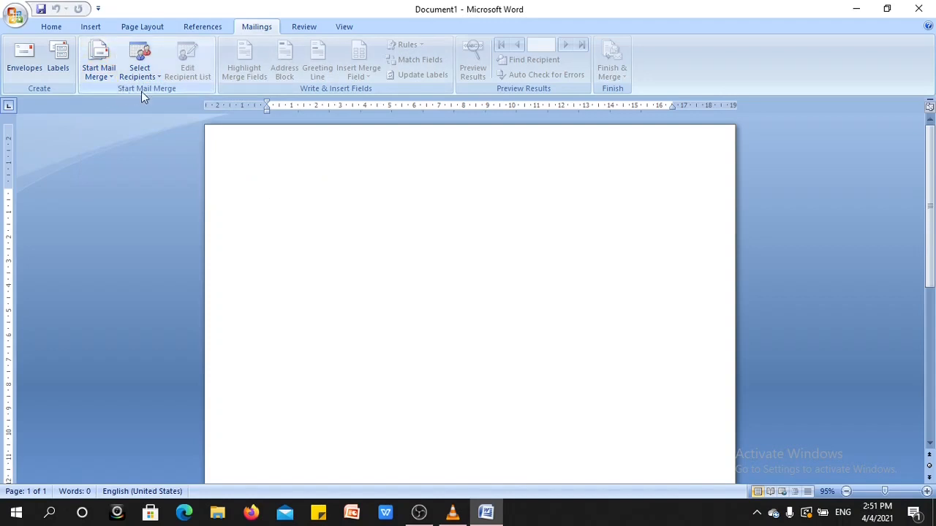
- Start a newly typed recipient list for the mail merge
{"action": "left_click", "coordinate": [157, 77]}
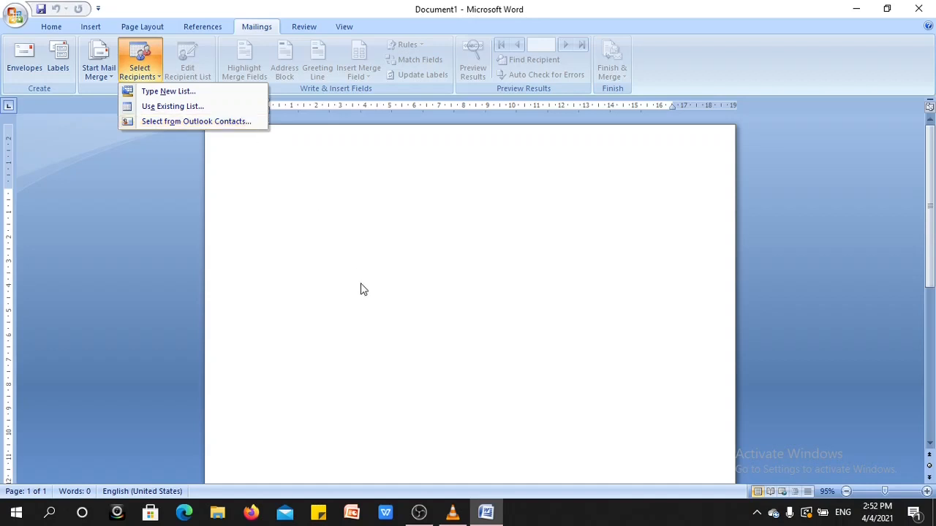
{"action": "left_click", "coordinate": [306, 276]}
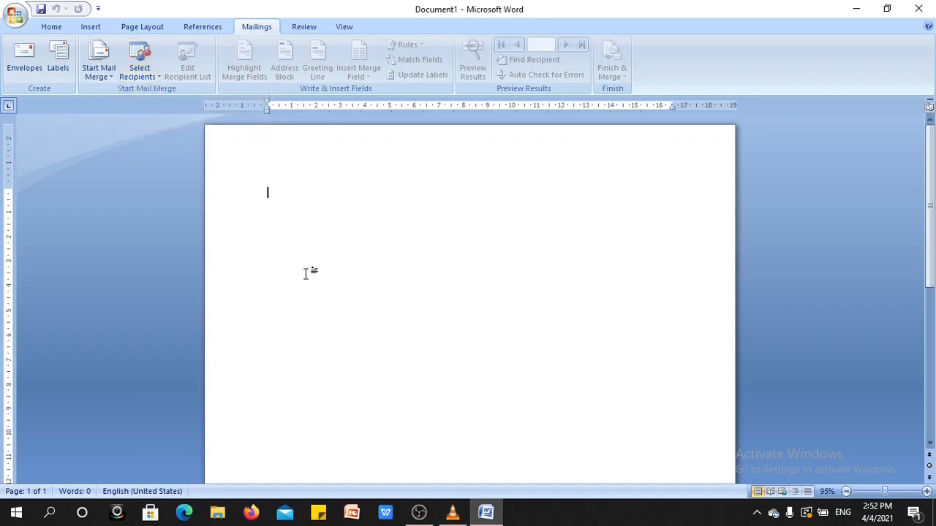
{"action": "left_click", "coordinate": [160, 79]}
{"action": "left_click", "coordinate": [162, 91]}
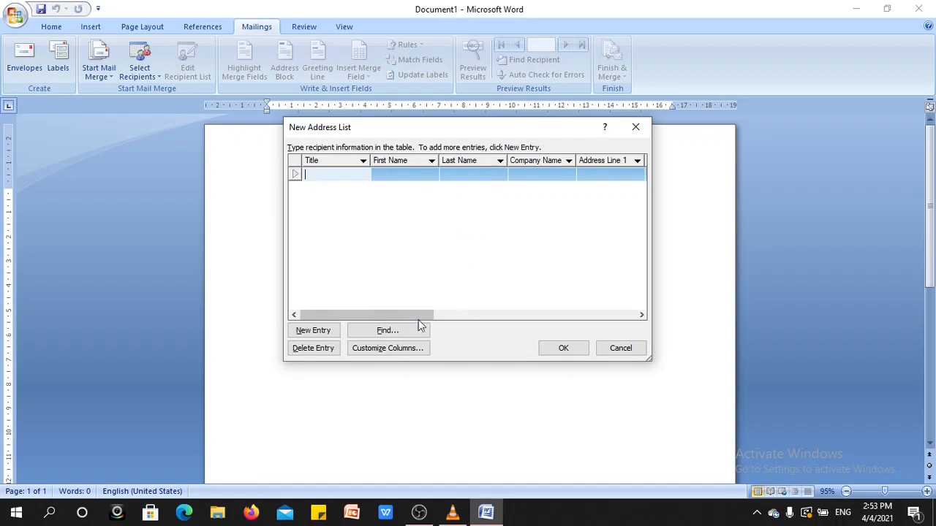
- Customize the address list columns by deleting the Title, Company Name and Address Line 2 fields
{"action": "left_click", "coordinate": [393, 348]}
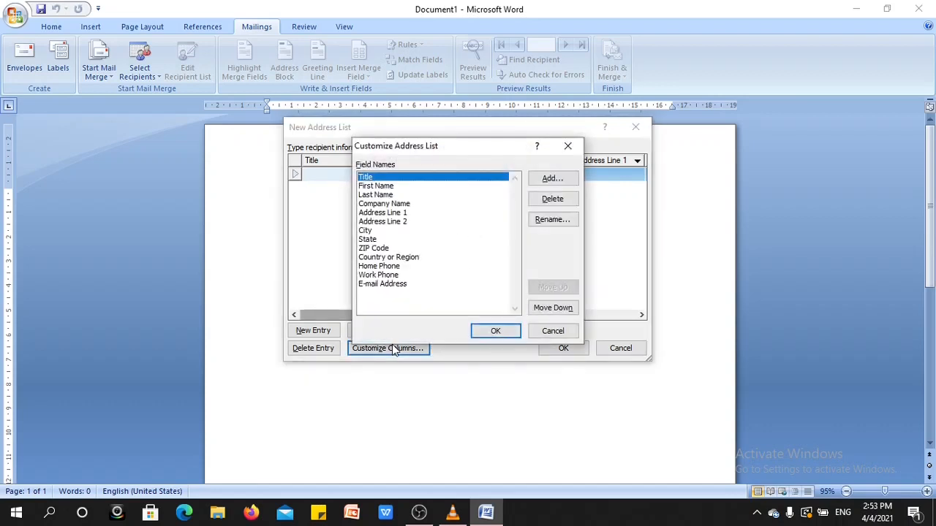
{"action": "left_click", "coordinate": [553, 205]}
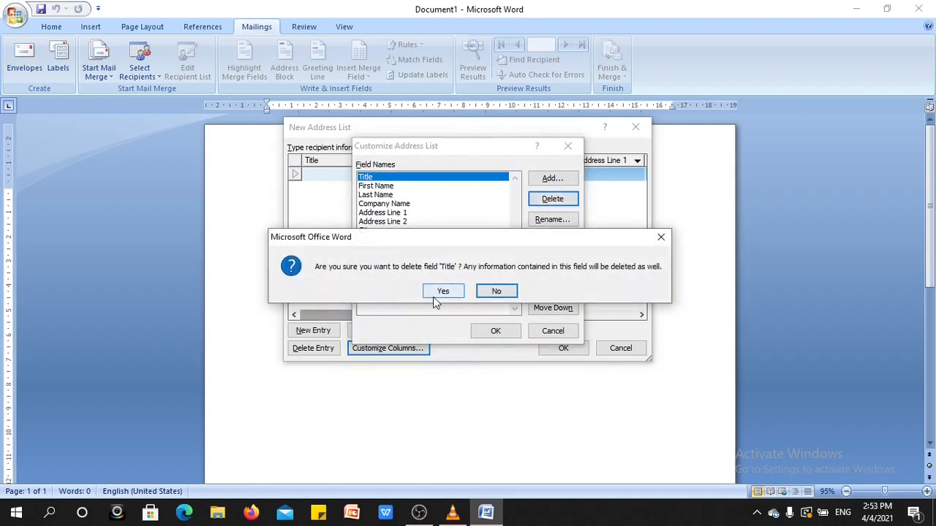
{"action": "left_click", "coordinate": [442, 291]}
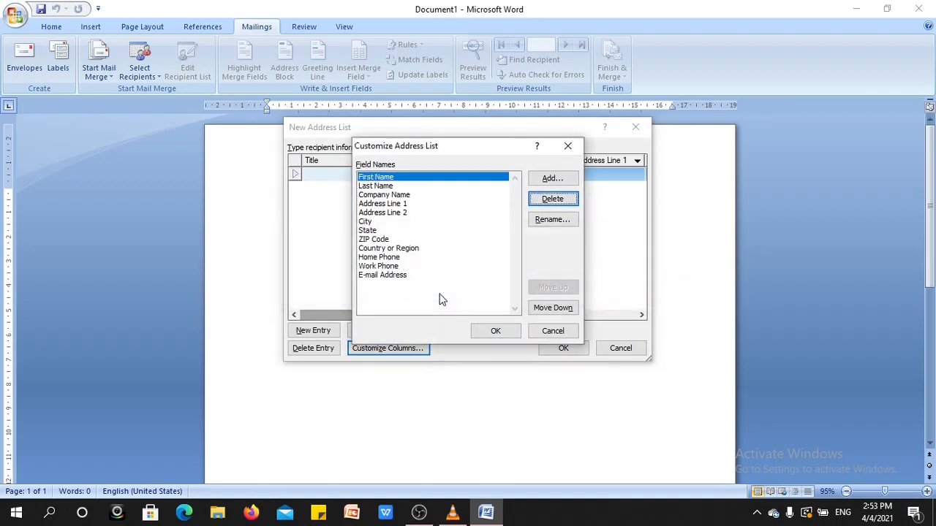
{"action": "left_click", "coordinate": [413, 196]}
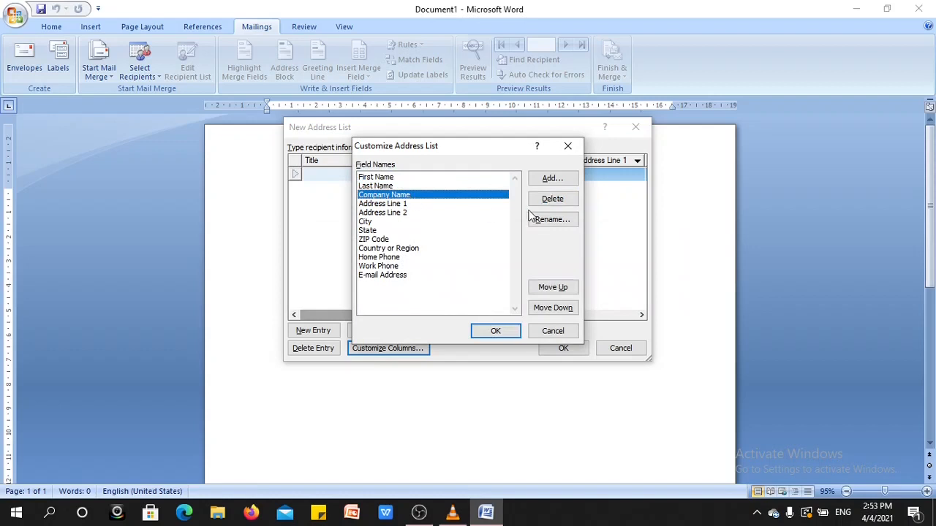
{"action": "left_click", "coordinate": [554, 201]}
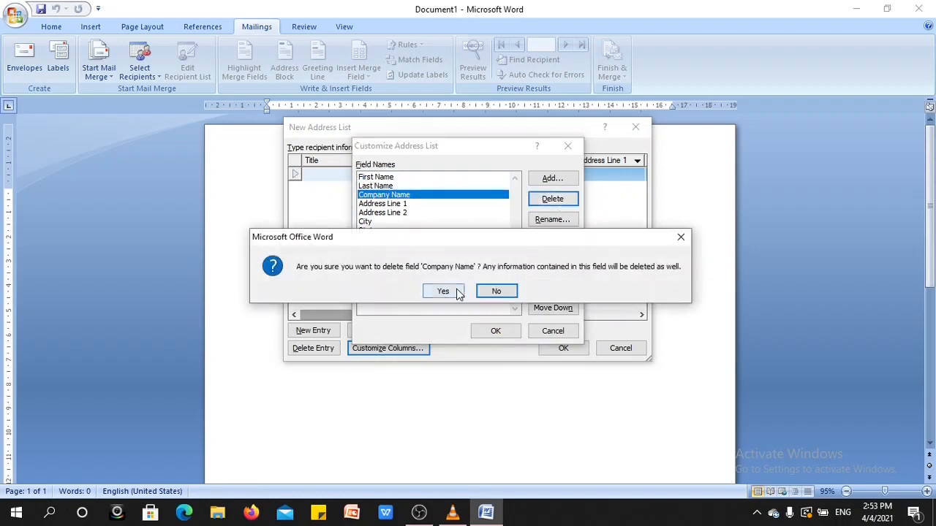
{"action": "left_click", "coordinate": [442, 292]}
{"action": "left_click", "coordinate": [407, 205]}
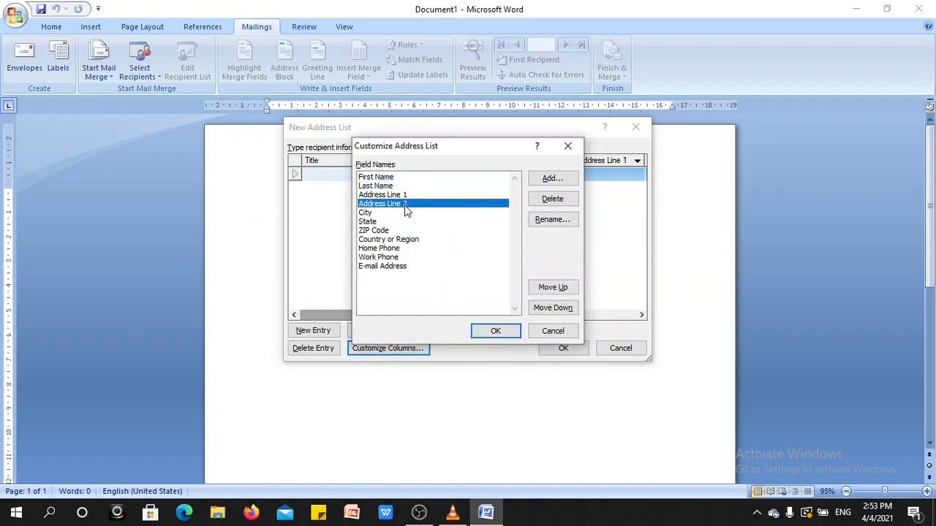
{"action": "left_click", "coordinate": [539, 201]}
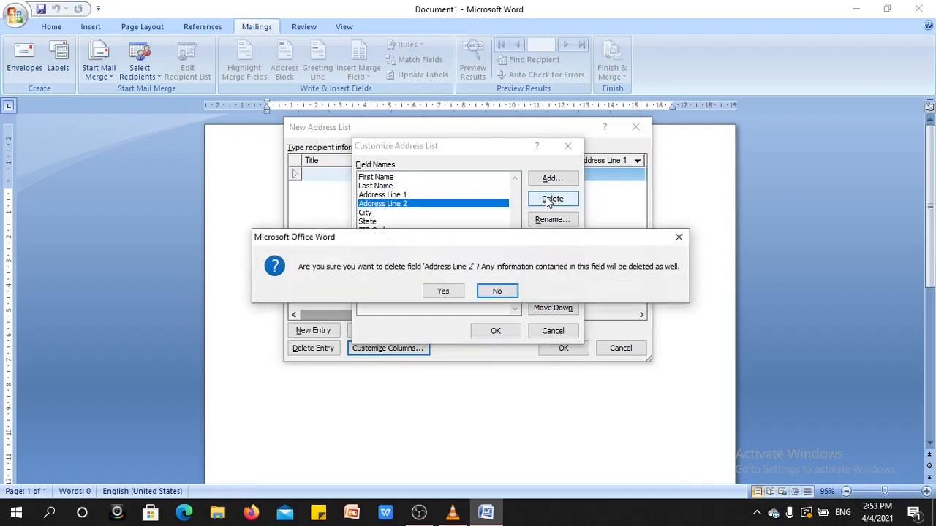
{"action": "left_click", "coordinate": [444, 291]}
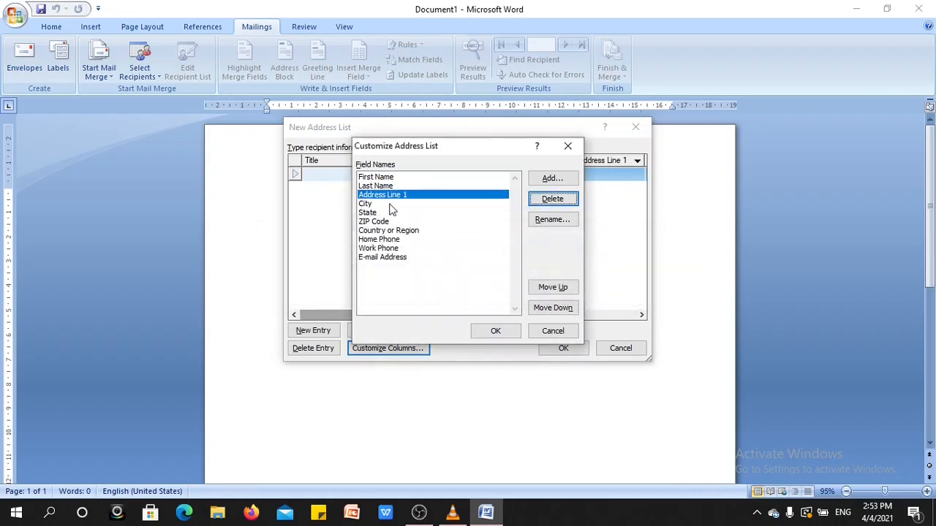
- Delete the State, City, ZIP Code and Home Phone fields from the address list columns
{"action": "left_click", "coordinate": [378, 213]}
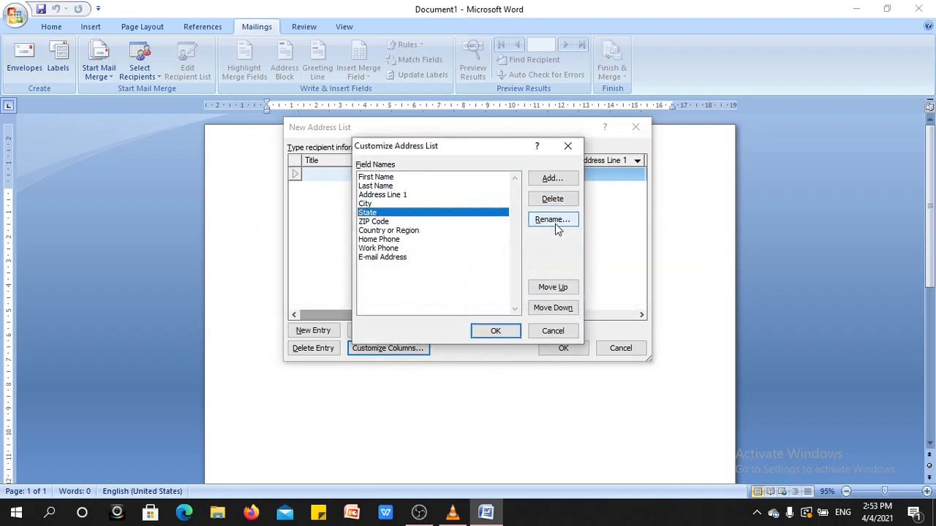
{"action": "left_click", "coordinate": [552, 201]}
{"action": "left_click", "coordinate": [444, 292]}
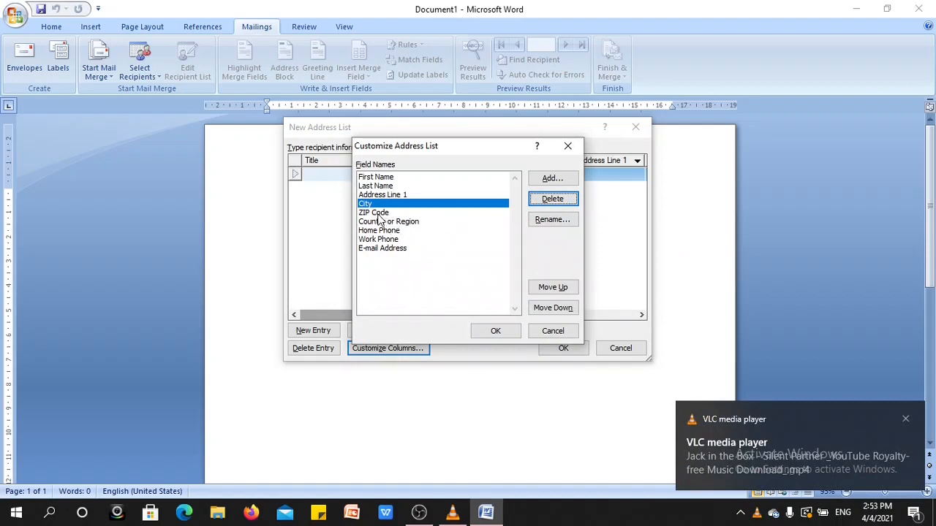
{"action": "left_click", "coordinate": [551, 199]}
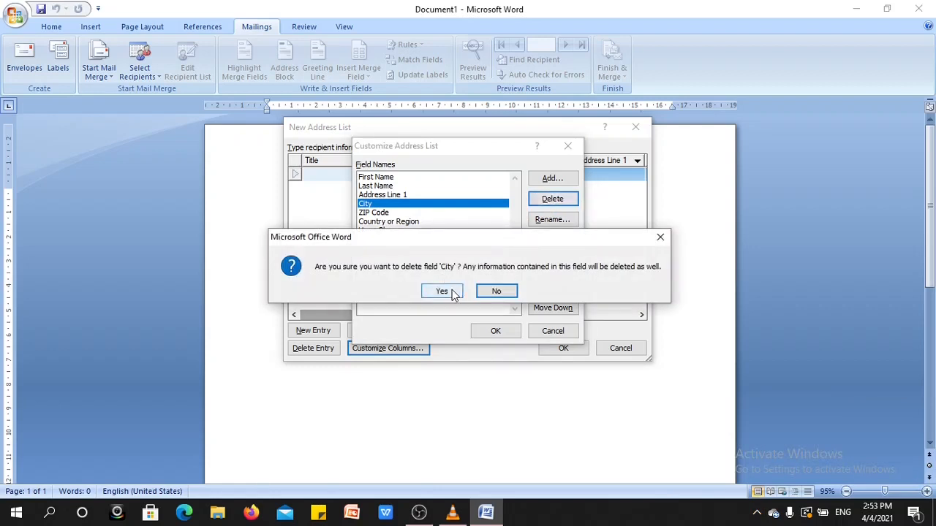
{"action": "left_click", "coordinate": [453, 292]}
{"action": "left_click", "coordinate": [388, 204]}
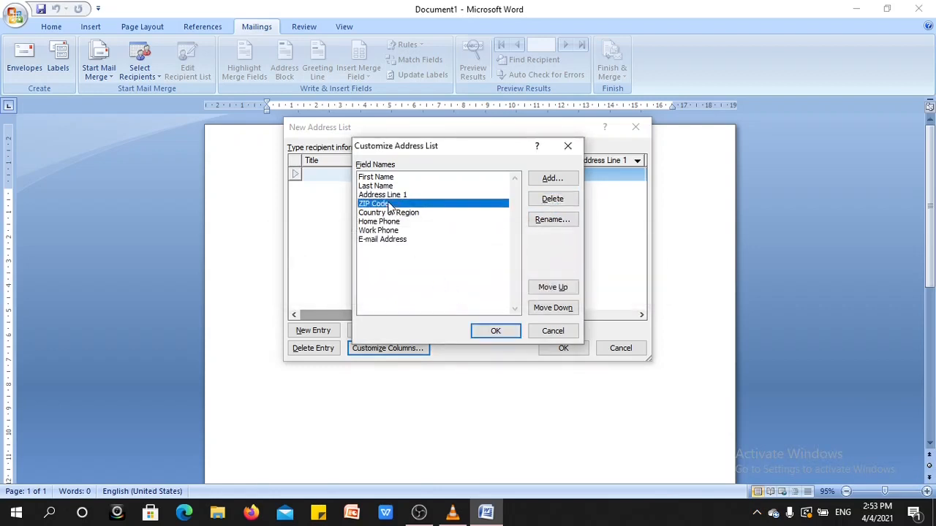
{"action": "left_click", "coordinate": [552, 200]}
{"action": "left_click", "coordinate": [441, 291]}
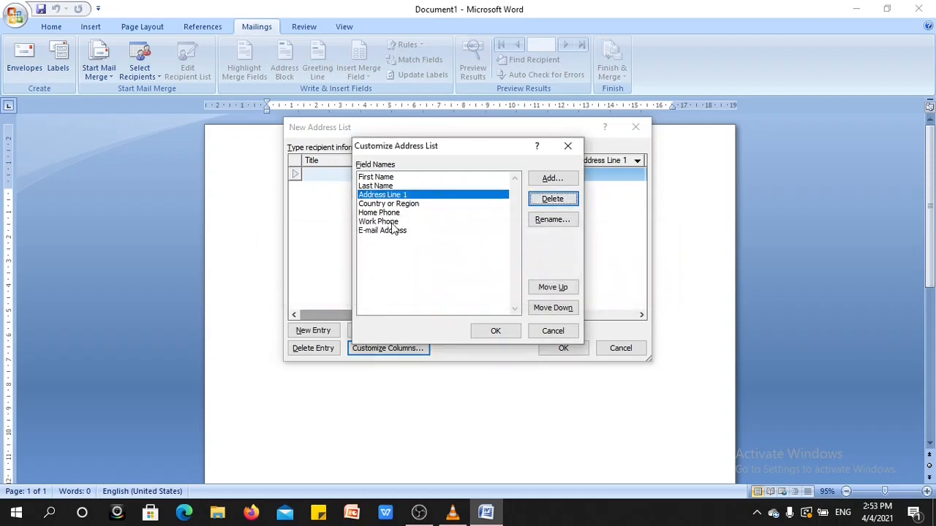
{"action": "left_click", "coordinate": [398, 213]}
{"action": "left_click", "coordinate": [553, 200]}
{"action": "left_click", "coordinate": [438, 293]}
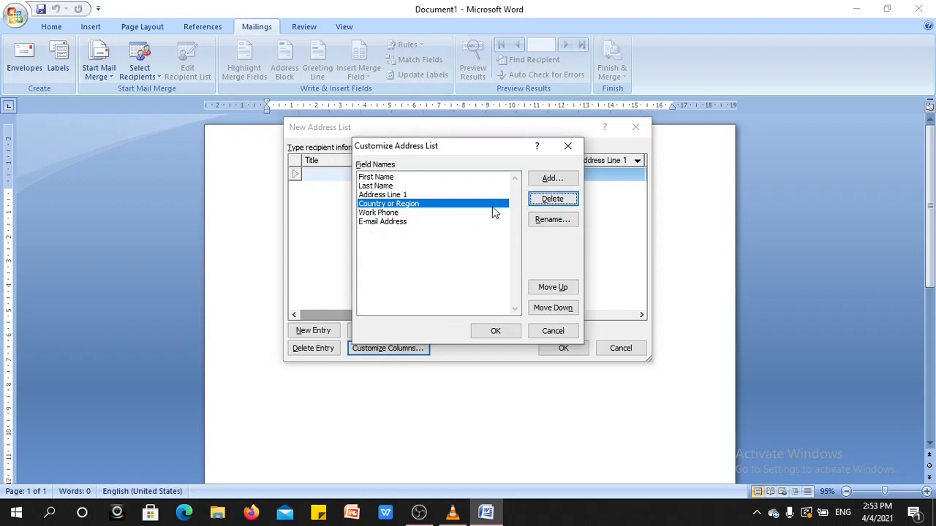
- Rename the Address Line 1 field to Address
{"action": "left_click", "coordinate": [552, 179]}
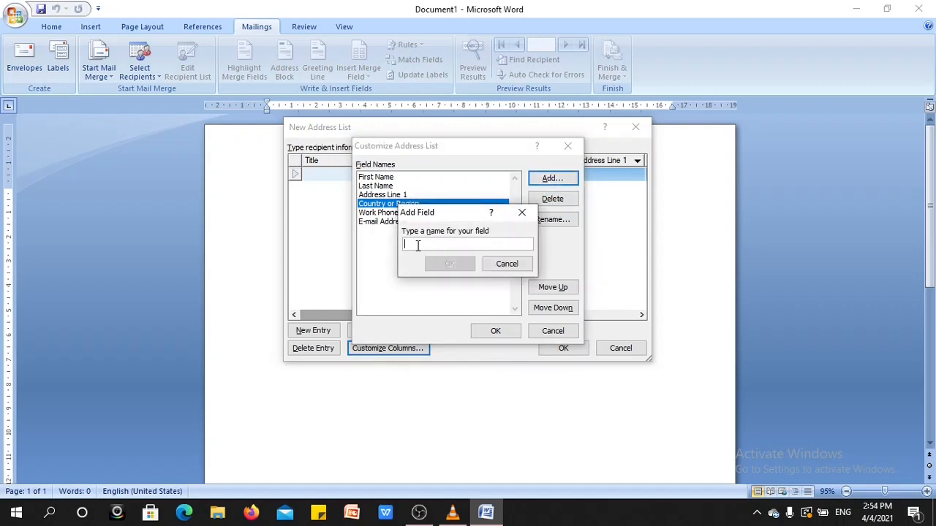
{"action": "left_click", "coordinate": [505, 265]}
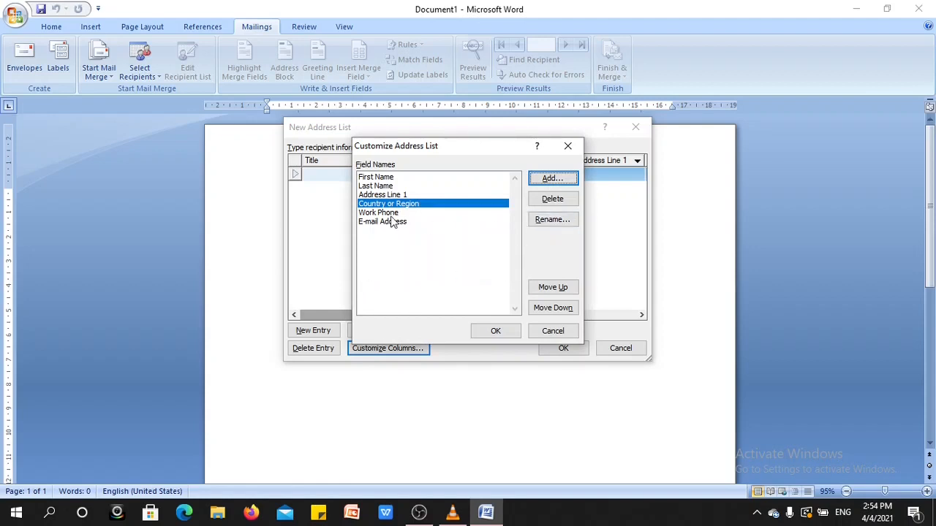
{"action": "left_click", "coordinate": [401, 195]}
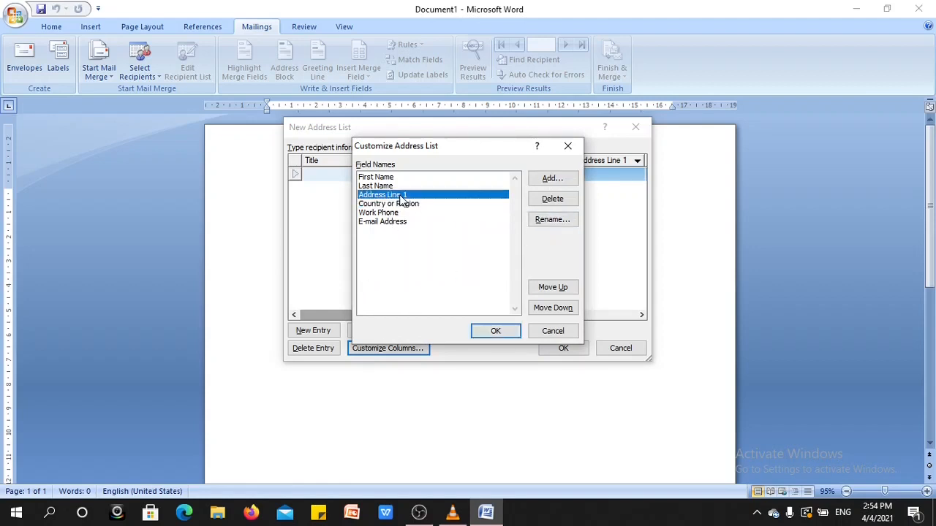
{"action": "left_click", "coordinate": [545, 219]}
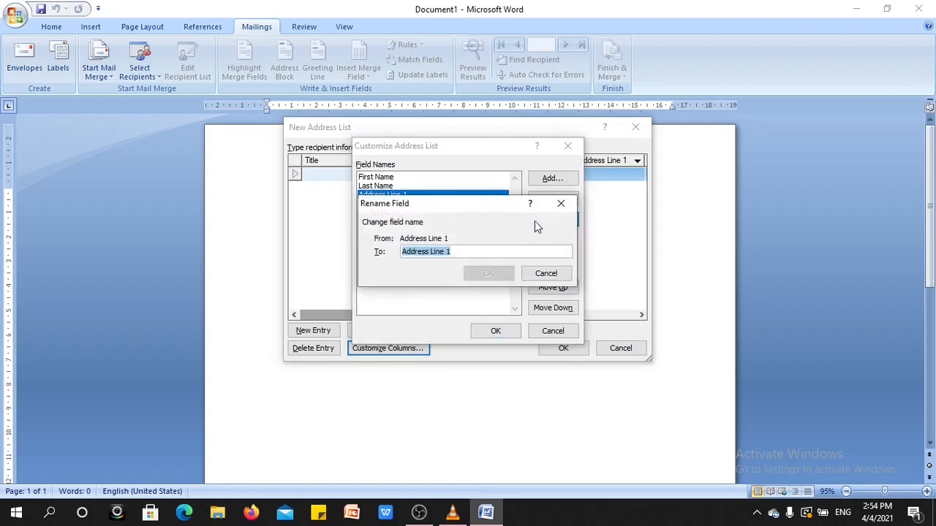
{"action": "key", "text": "End"}
{"action": "key", "text": "BackSpace"}
{"action": "key", "text": "BackSpace"}
{"action": "key", "text": "BackSpace"}
{"action": "key", "text": "BackSpace"}
{"action": "key", "text": "BackSpace"}
{"action": "key", "text": "BackSpace"}
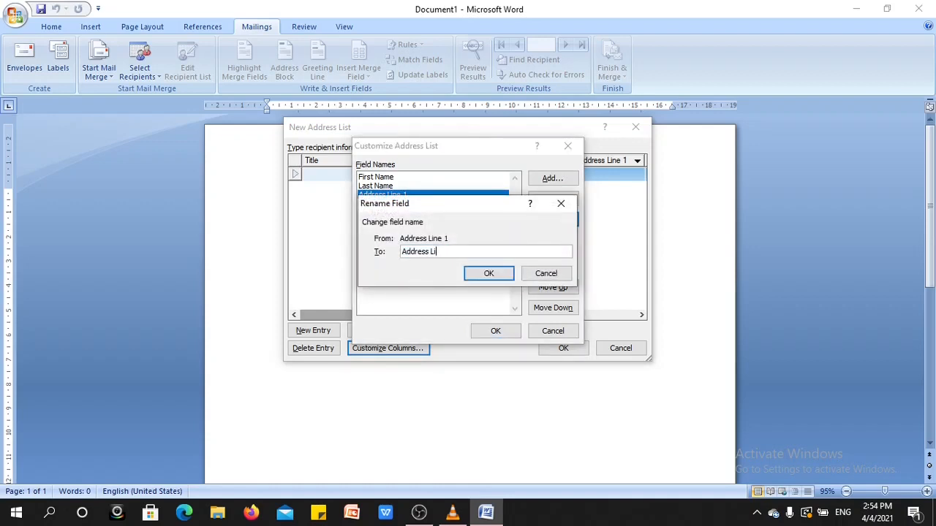
{"action": "left_click", "coordinate": [495, 274]}
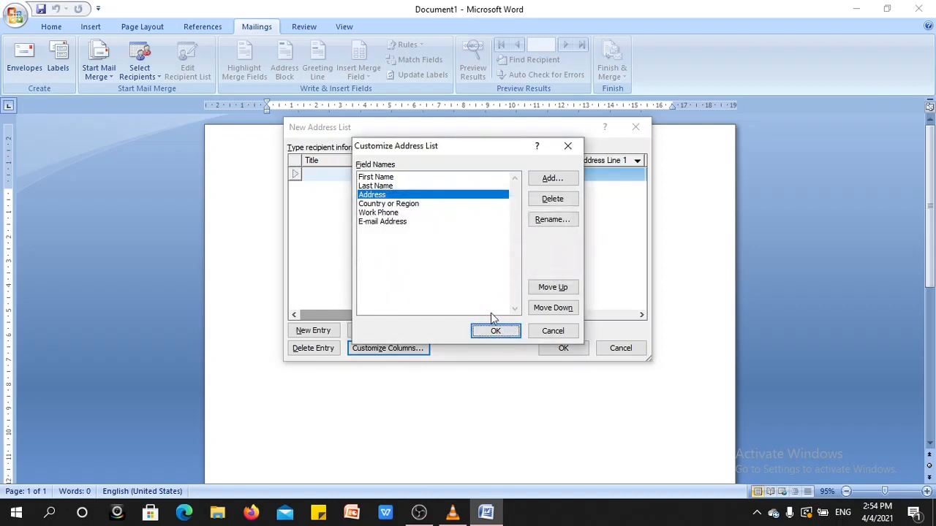
- Move the Address field up and back down one position, then accept the customized columns
{"action": "left_click", "coordinate": [553, 289]}
{"action": "left_click", "coordinate": [556, 311]}
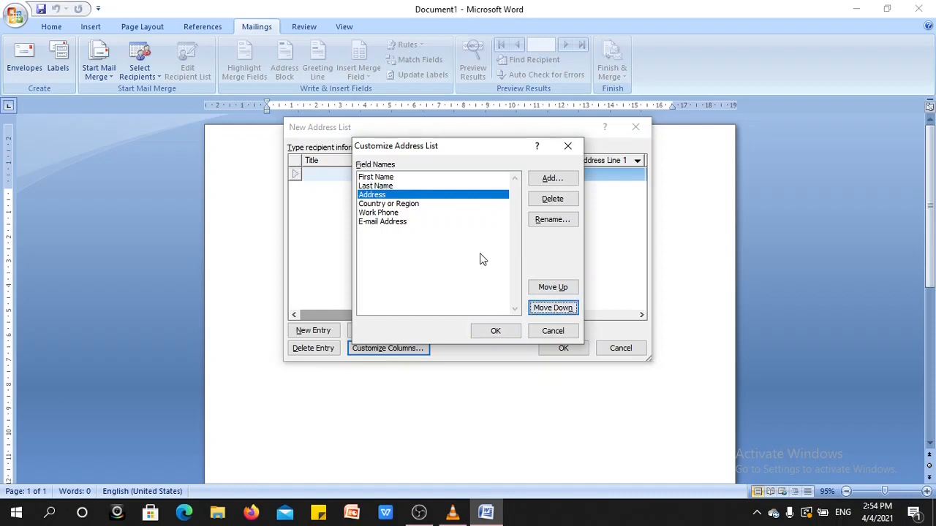
{"action": "left_click", "coordinate": [495, 331]}
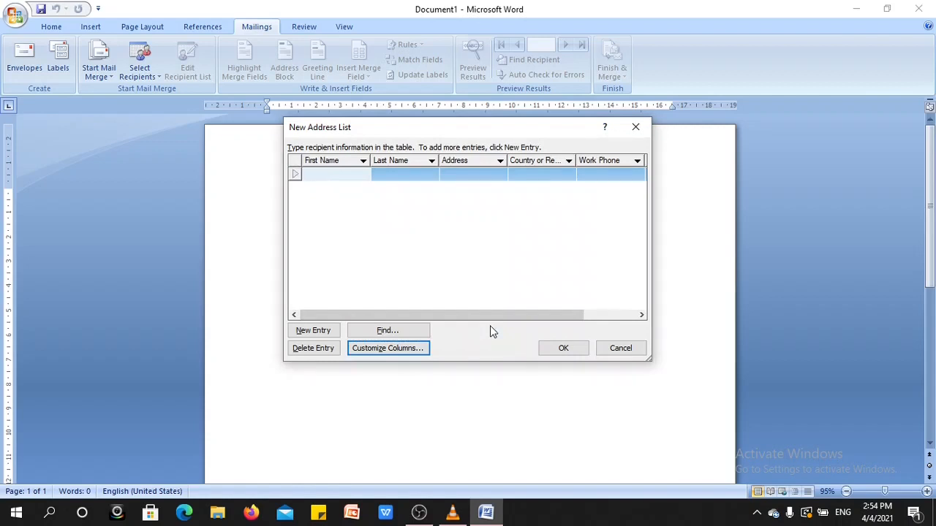
- Enter the first recipient's first name and last name in the address list
{"action": "key", "text": "Tab"}
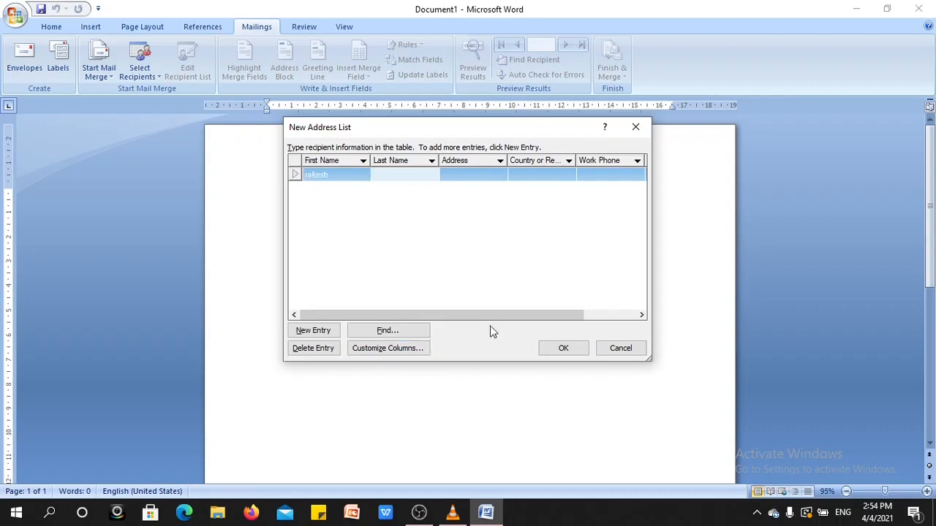
{"action": "type", "text": "Arora"}
{"action": "key", "text": "Tab"}
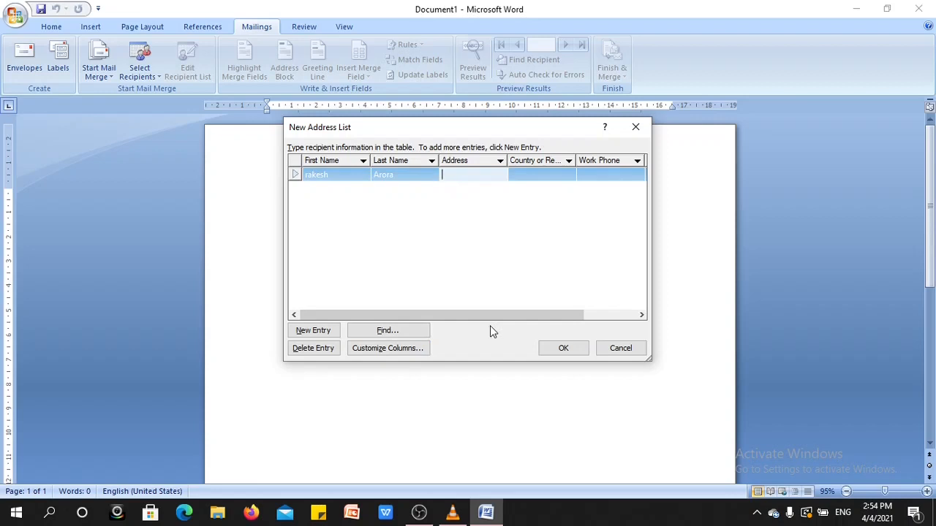
- Complete the first recipient's entry with the address, country "inidia", work phone and e-mail address, and start a second entry
{"action": "type", "text": "rishikesh"}
{"action": "key", "text": "Tab"}
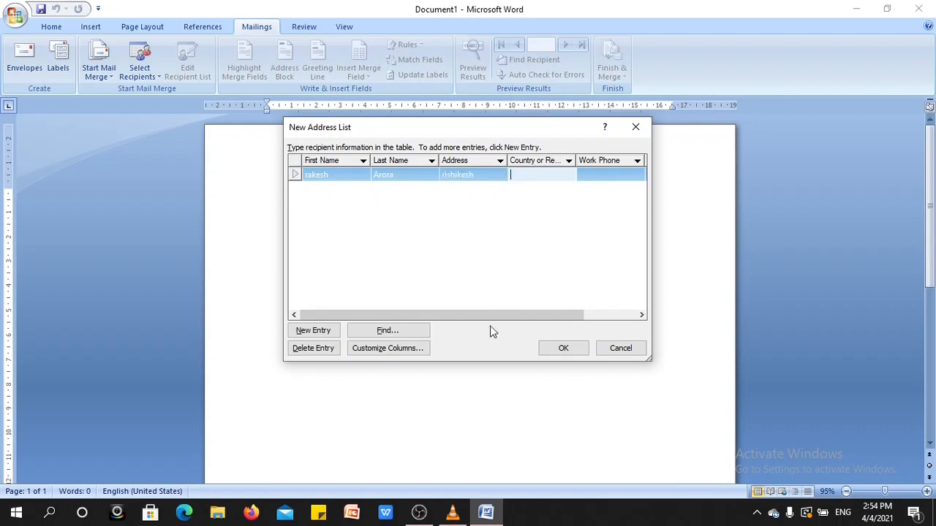
{"action": "type", "text": "inidia"}
{"action": "key", "text": "Tab"}
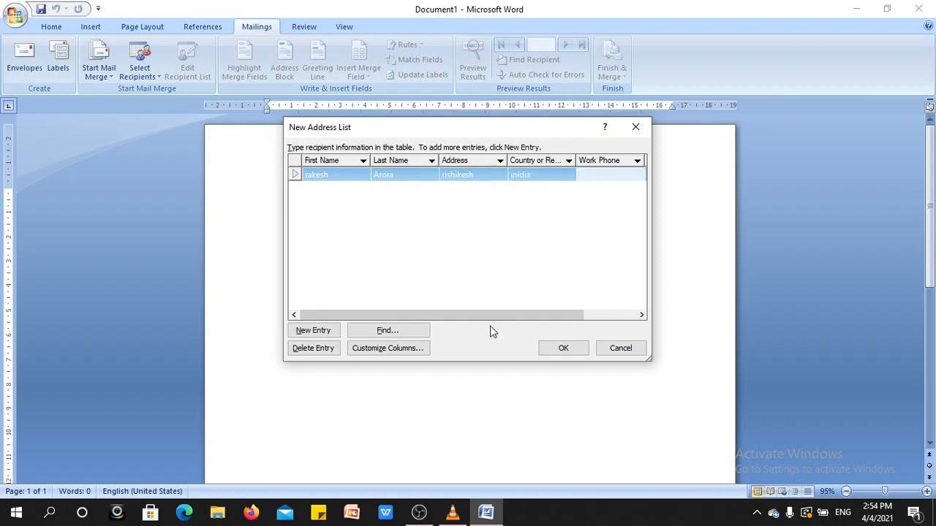
{"action": "type", "text": "1212121"}
{"action": "key", "text": "Tab"}
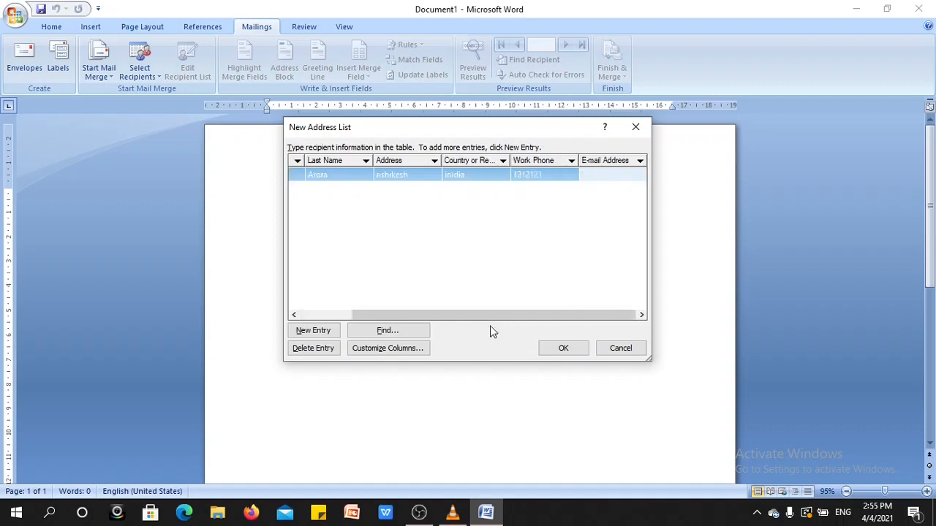
{"action": "type", "text": "abc@abc.com"}
{"action": "key", "text": "Tab"}
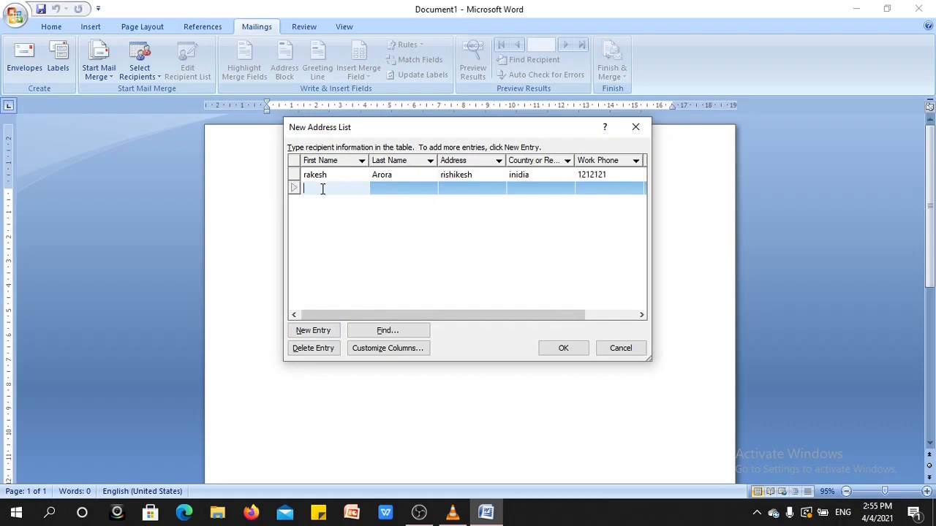
- Enter the second recipient's first name and last name
{"action": "key", "text": "Tab"}
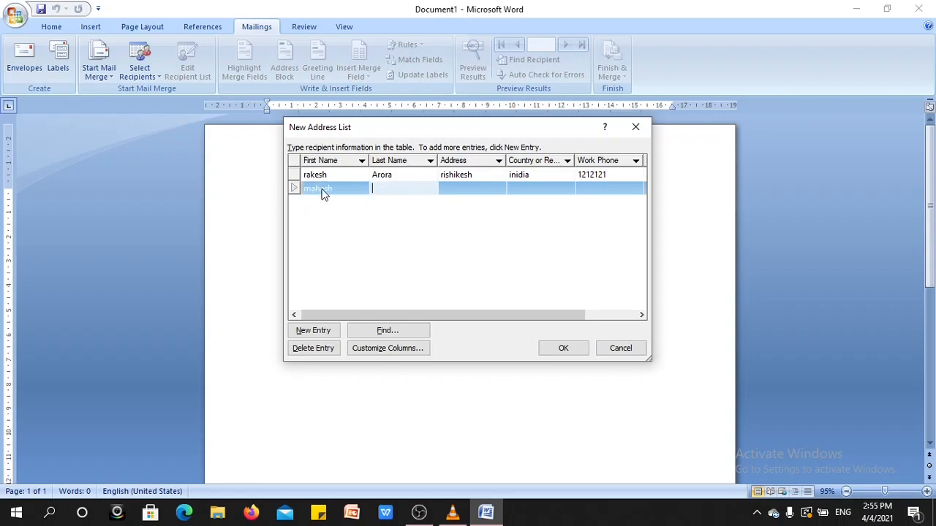
{"action": "key", "text": "Tab"}
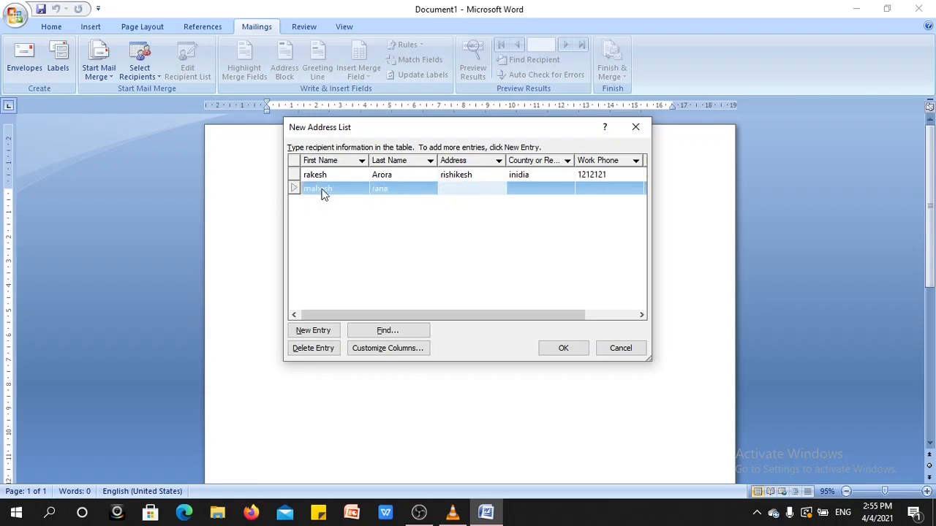
- Complete the second recipient's entry with the address, country "india", work phone and e-mail address, and start a third entry
{"action": "type", "text": "dehradun"}
{"action": "key", "text": "Tab"}
{"action": "type", "text": "india"}
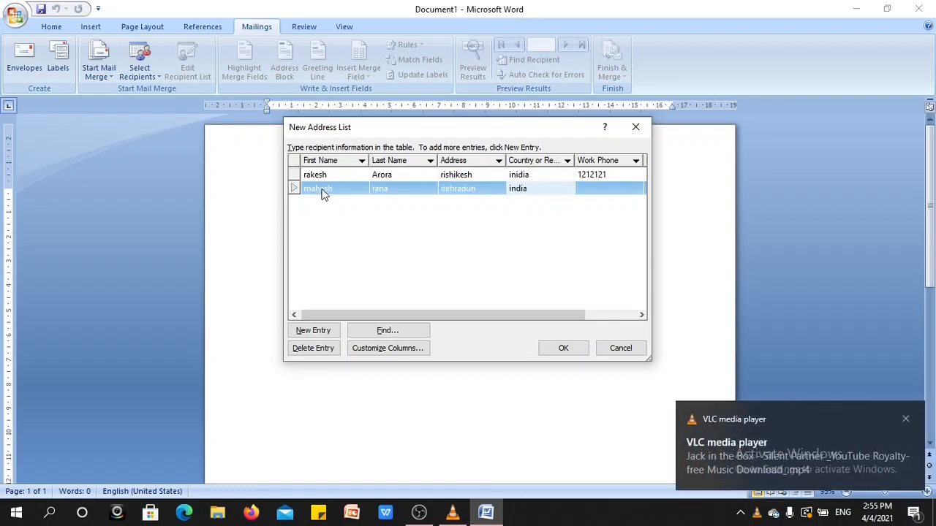
{"action": "key", "text": "Tab"}
{"action": "type", "text": "33222132"}
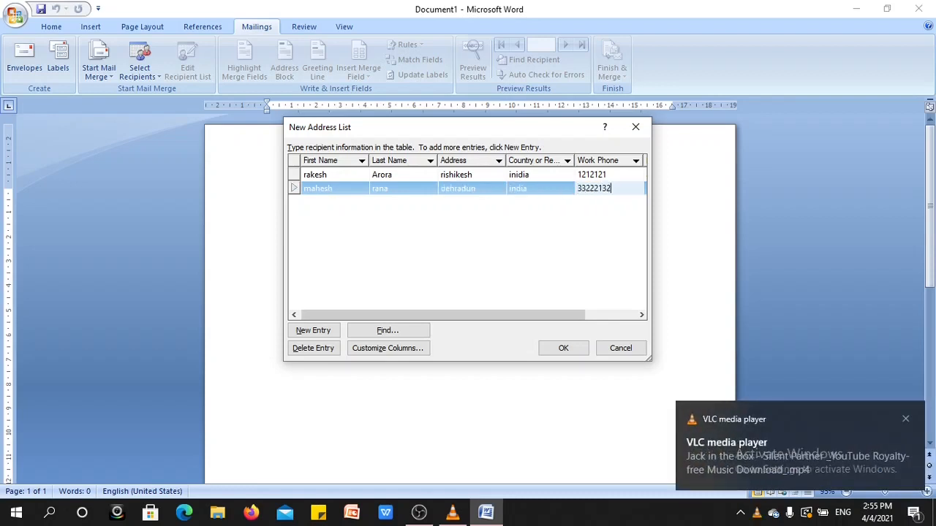
{"action": "key", "text": "Tab"}
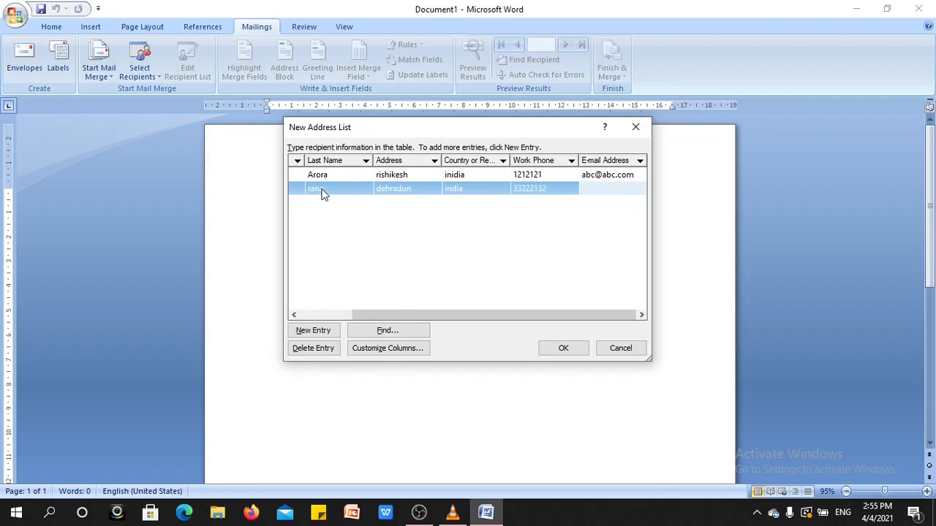
{"action": "type", "text": "abc@bbc.com"}
{"action": "key", "text": "Tab"}
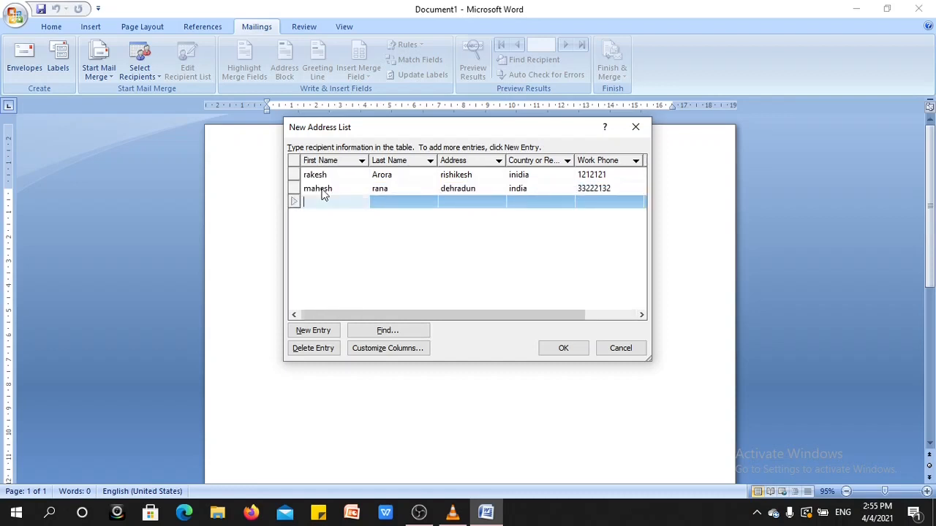
- Enter the third recipient's first name and last name
{"action": "key", "text": "Tab"}
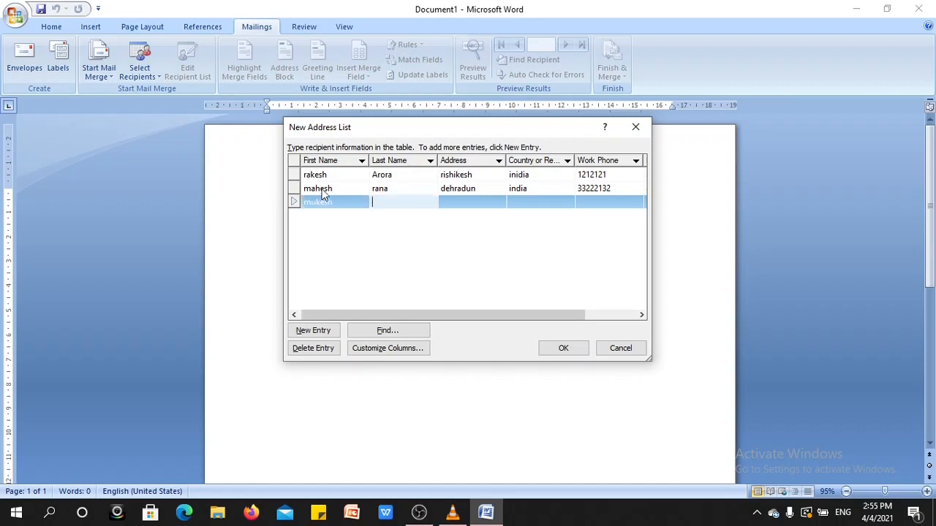
{"action": "key", "text": "Tab"}
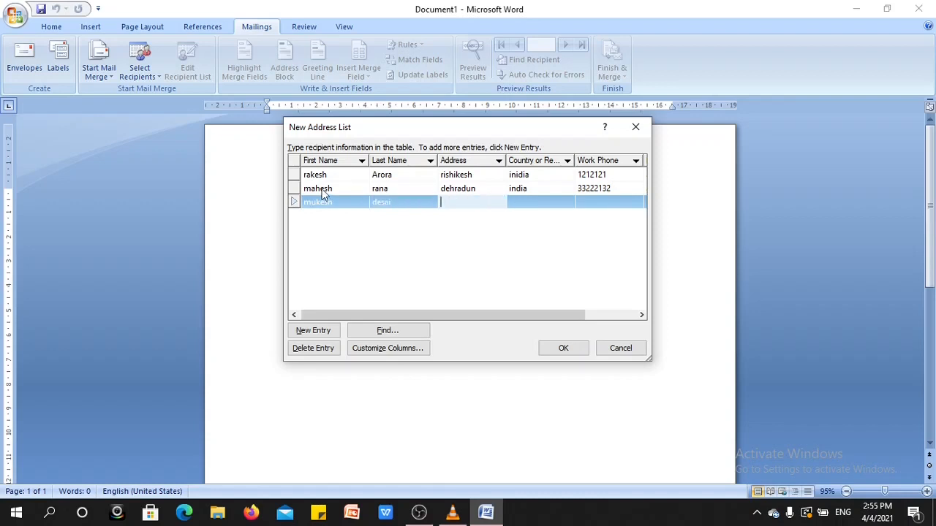
- Complete the third recipient's entry with the address, country "india", work phone and e-mail address
{"action": "type", "text": "roorkee"}
{"action": "key", "text": "Tab"}
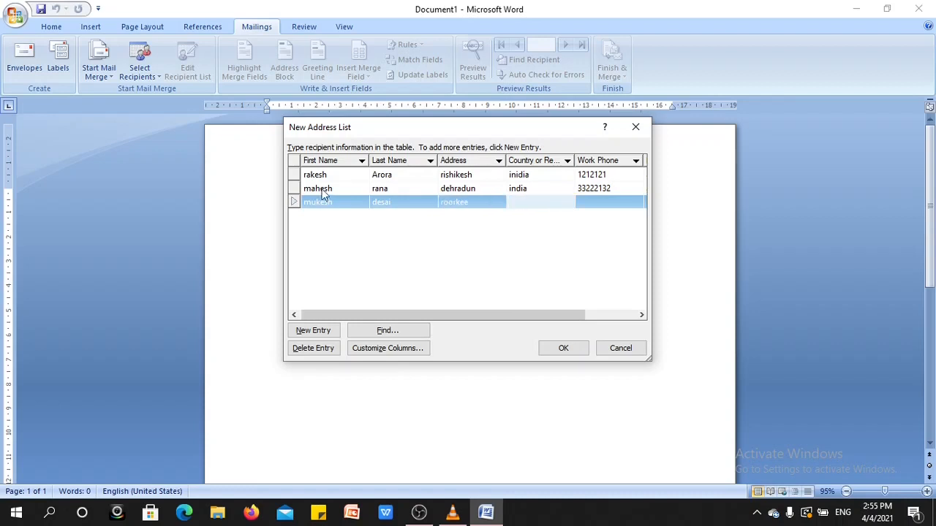
{"action": "type", "text": "india"}
{"action": "key", "text": "Tab"}
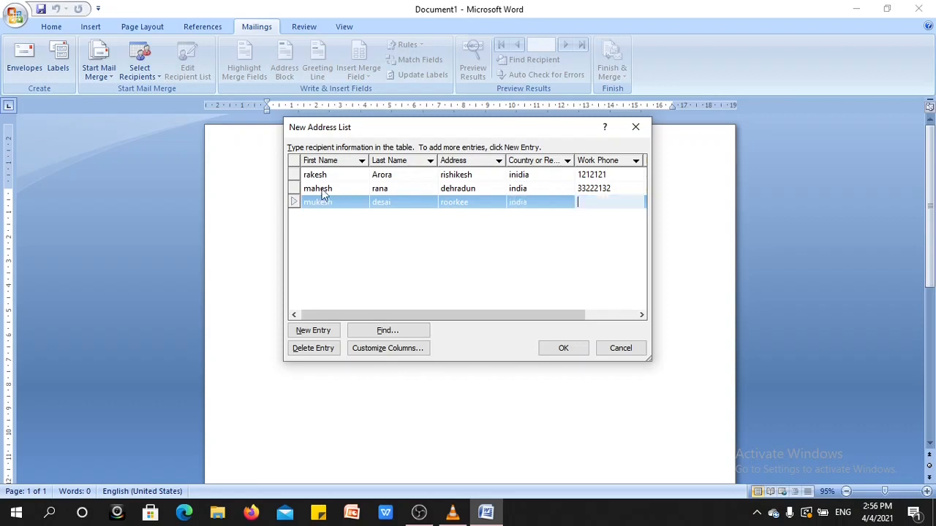
{"action": "type", "text": "5522555"}
{"action": "key", "text": "Tab"}
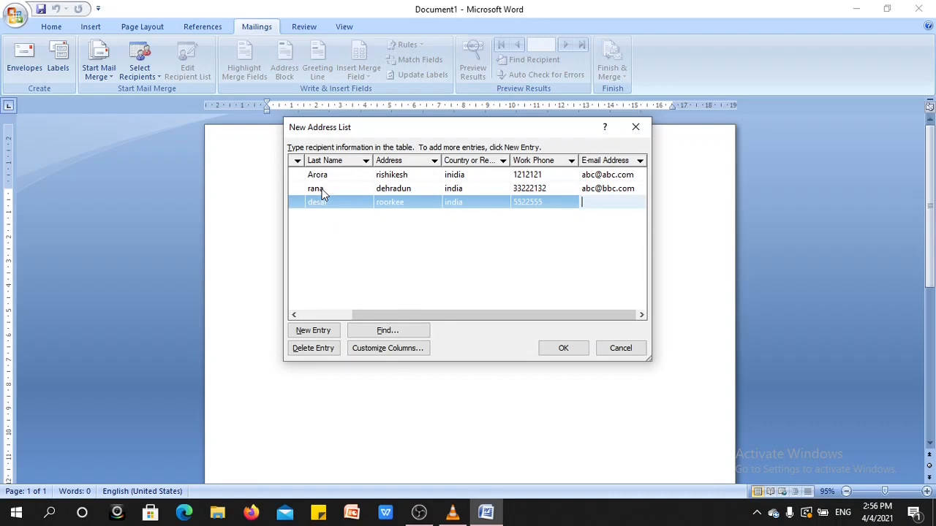
{"action": "type", "text": "bbc@abc.com"}
{"action": "left_click", "coordinate": [373, 276]}
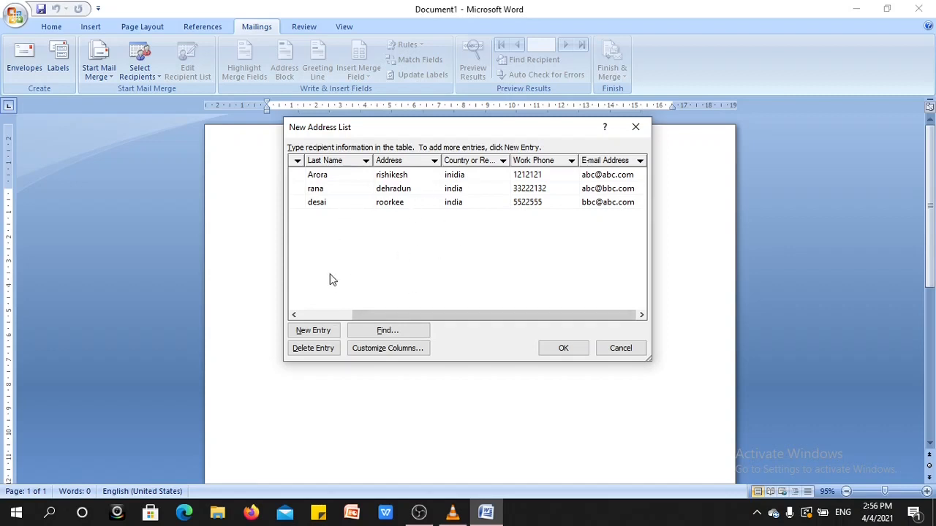
{"action": "left_click", "coordinate": [329, 351]}
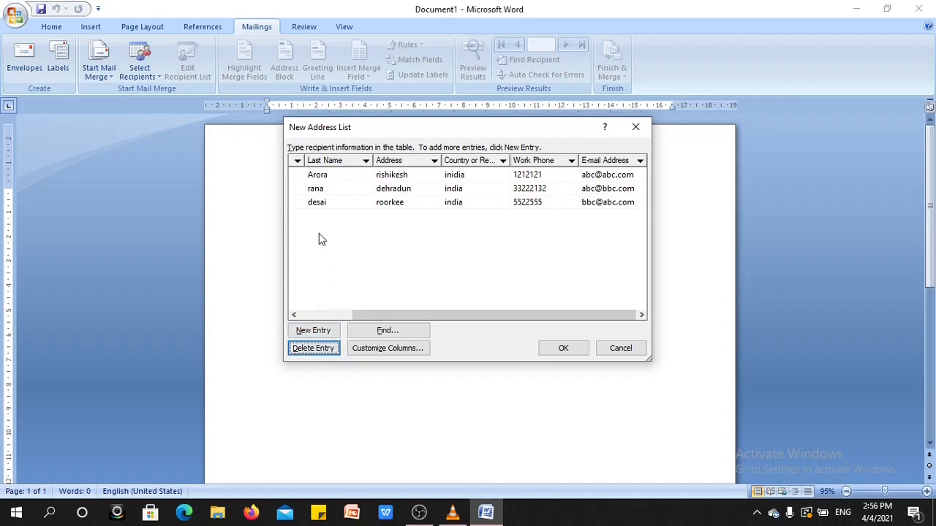
{"action": "left_click", "coordinate": [320, 203]}
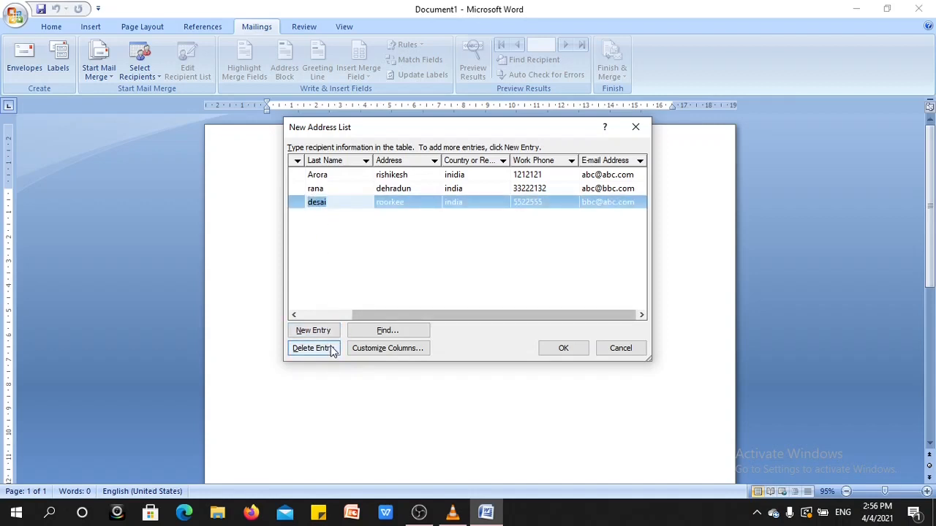
{"action": "left_click", "coordinate": [435, 264]}
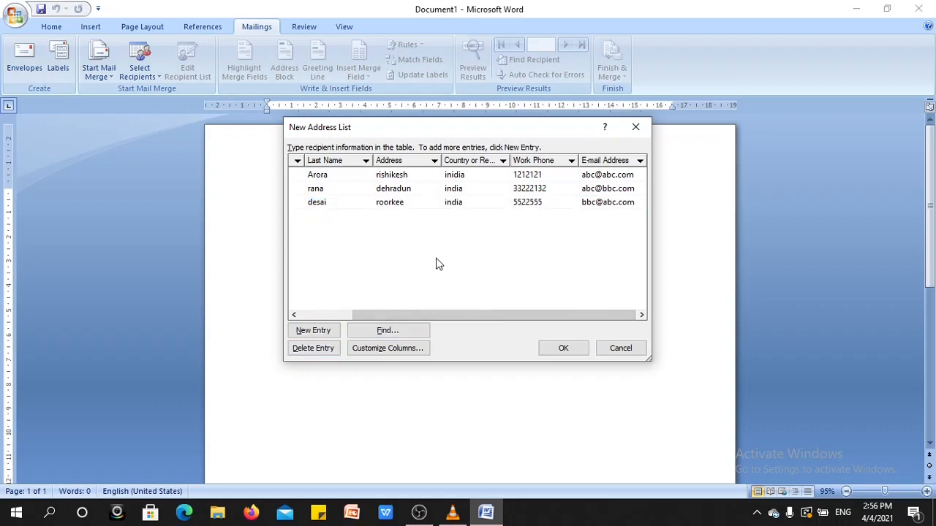
- Finish the new address list and save it on the Desktop under the file name "adress"
{"action": "left_click", "coordinate": [549, 351]}
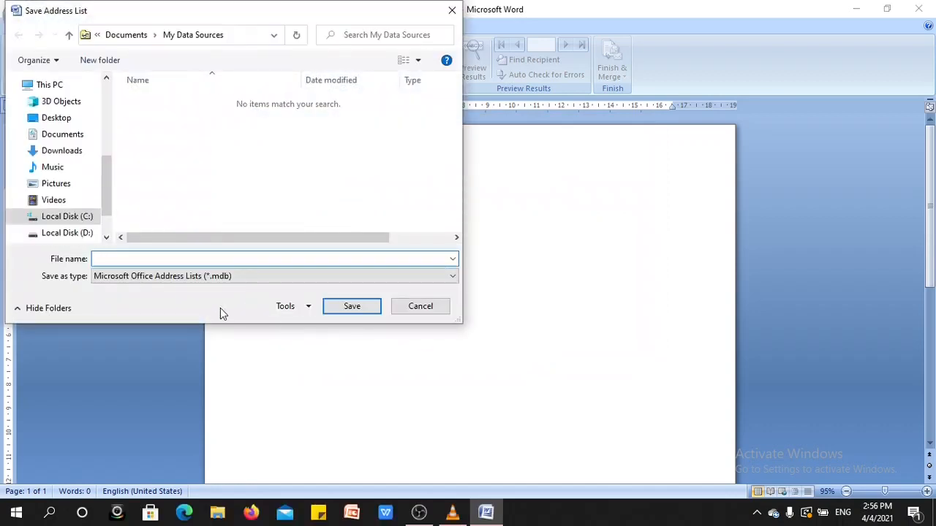
{"action": "left_click_drag", "start_coordinate": [106, 211], "coordinate": [106, 192]}
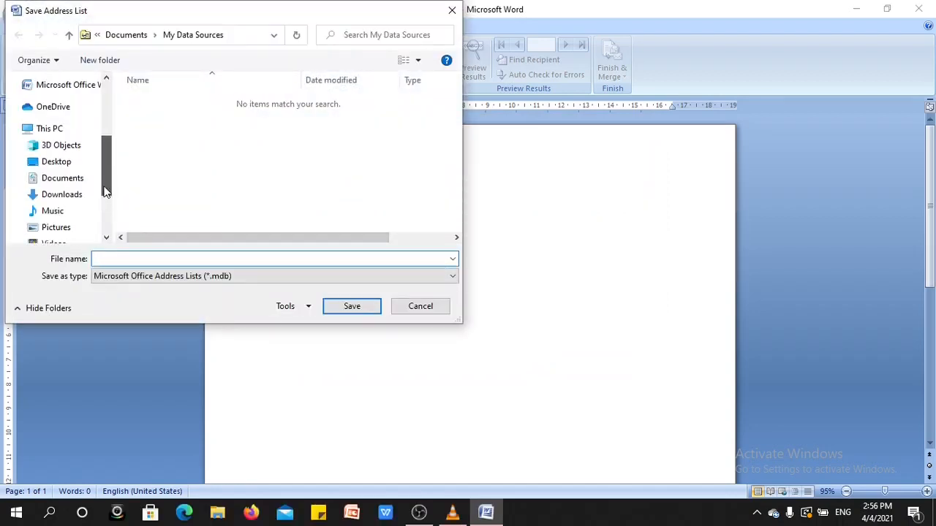
{"action": "left_click", "coordinate": [63, 168]}
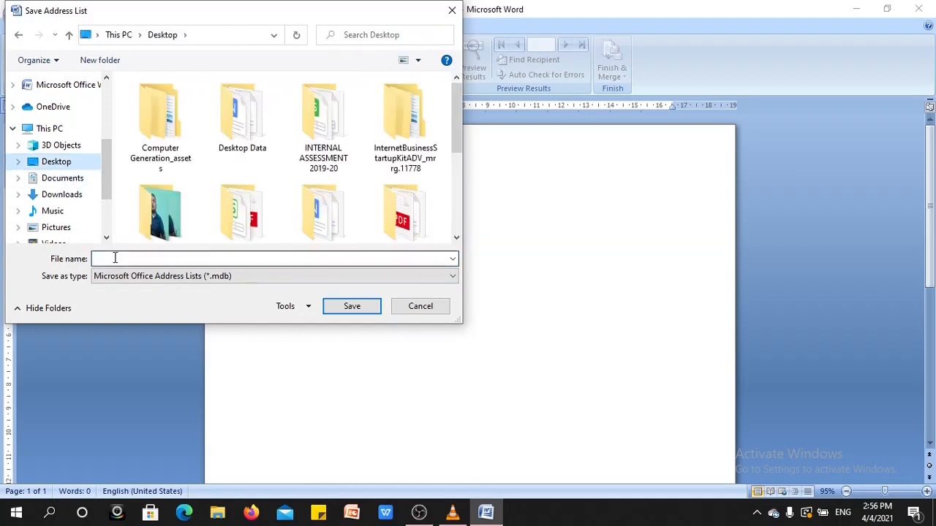
{"action": "type", "text": "ader"}
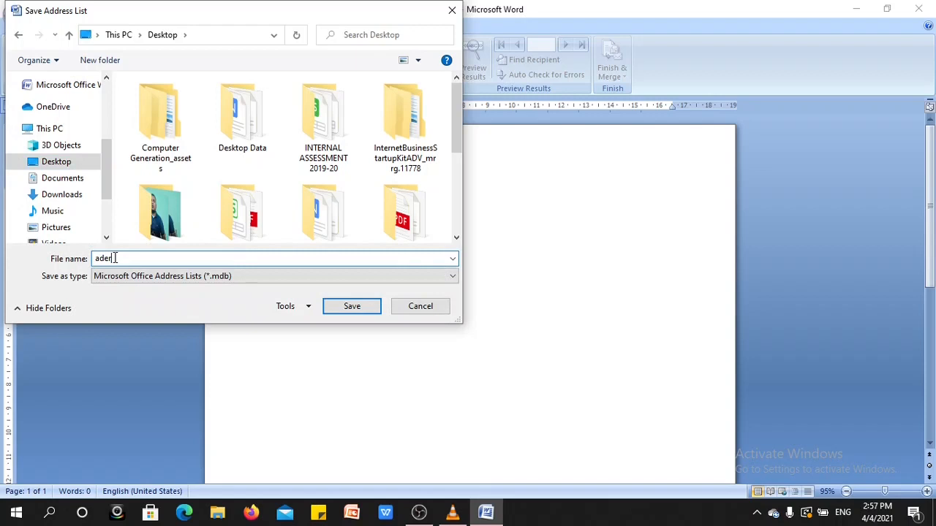
{"action": "key", "text": "BackSpace"}
{"action": "key", "text": "BackSpace"}
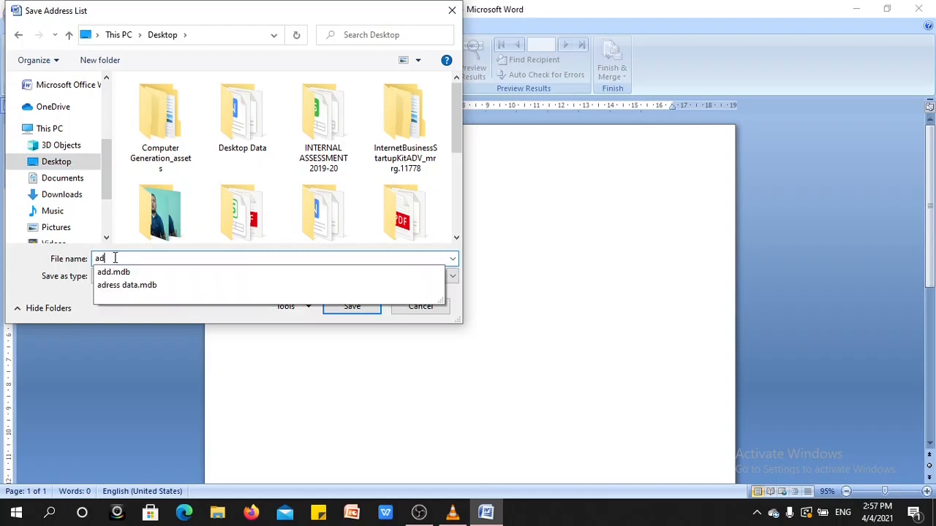
{"action": "type", "text": "ress"}
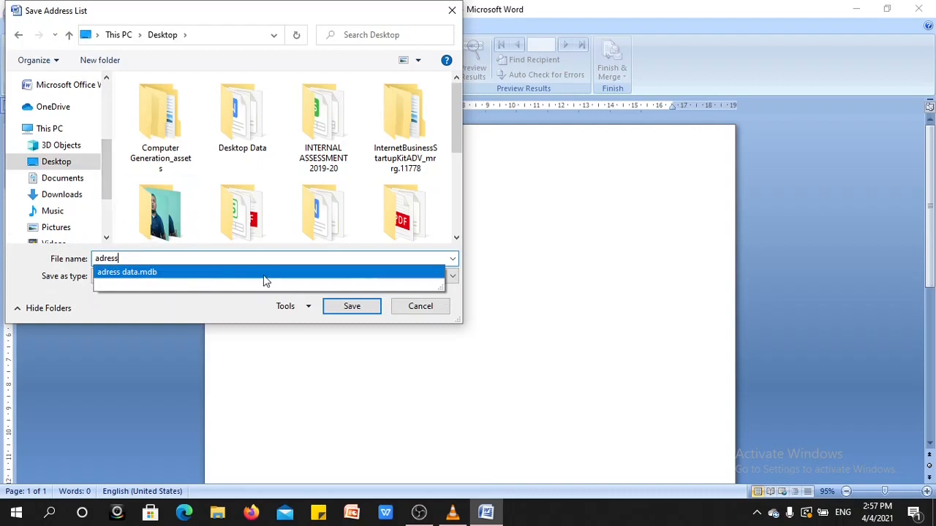
{"action": "left_click", "coordinate": [345, 306]}
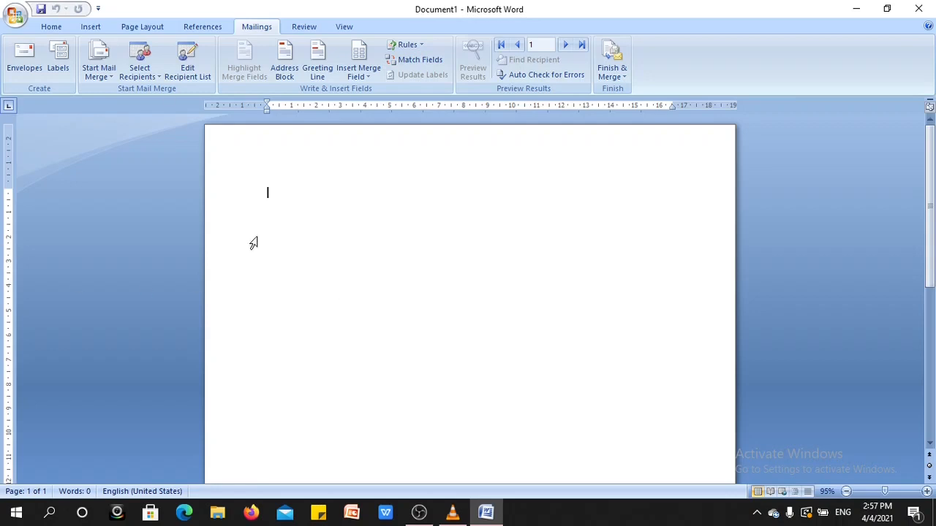
- Review which recipients are included in the mail merge recipient list and close the list
{"action": "left_click", "coordinate": [193, 71]}
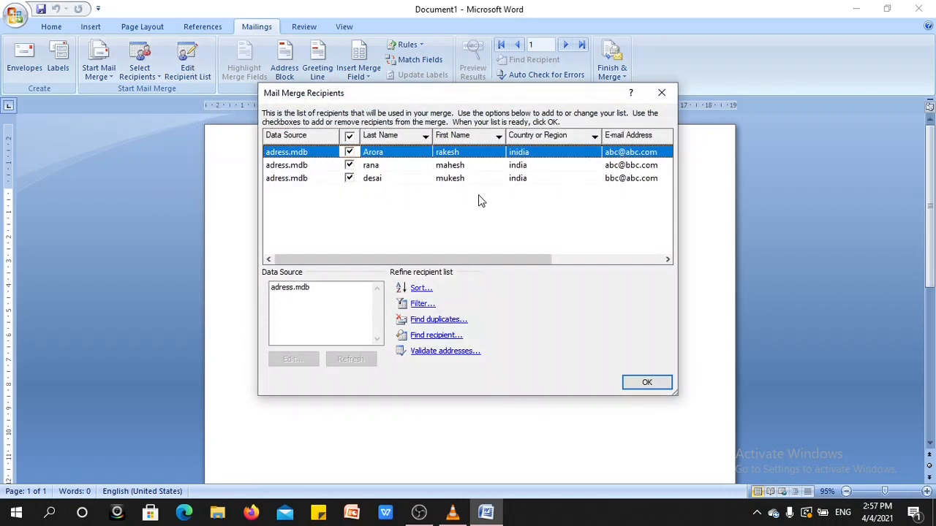
{"action": "left_click", "coordinate": [350, 165]}
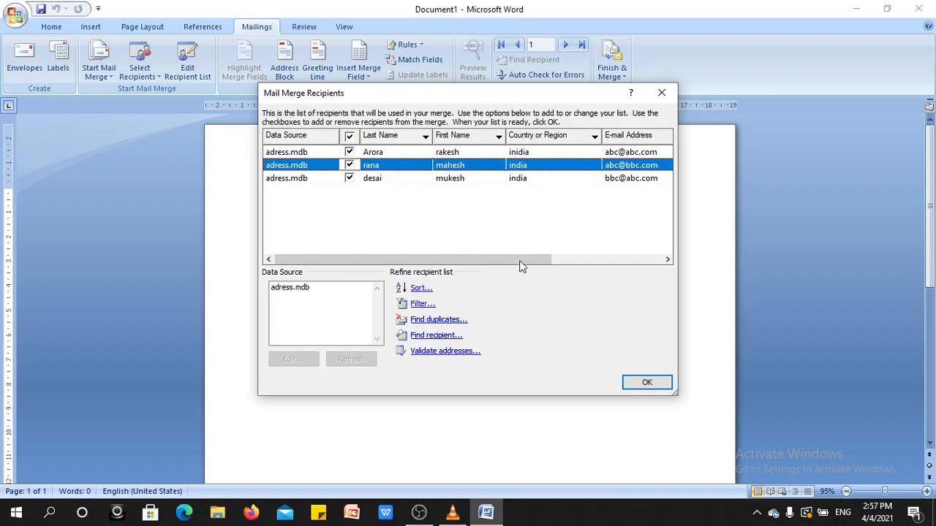
{"action": "left_click", "coordinate": [645, 386]}
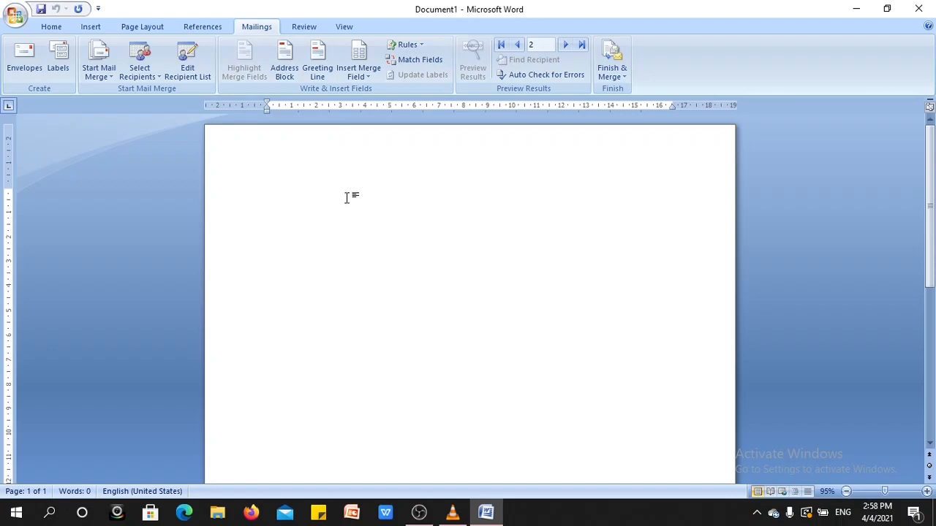
- Write the heading "Office Order" in the empty document and format it bold, underlined and 18 pt
{"action": "type", "text": "office Order"}
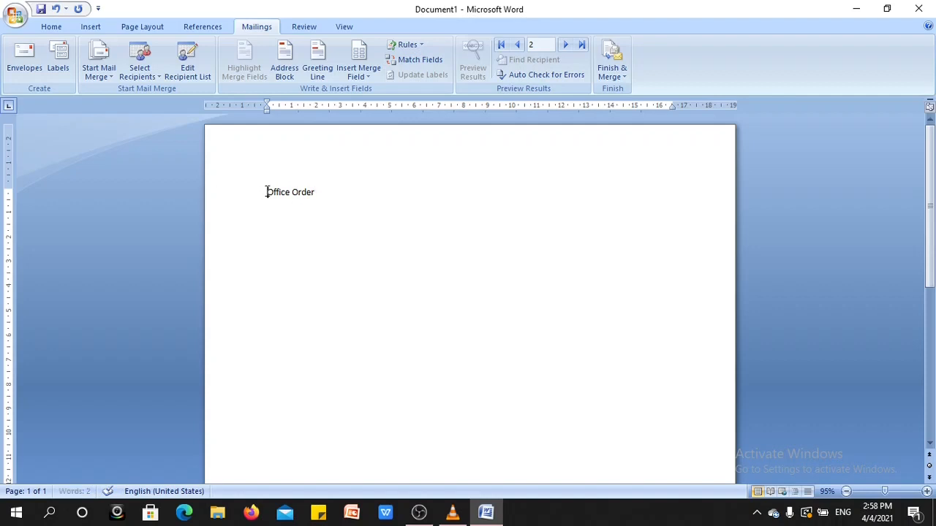
{"action": "left_click_drag", "start_coordinate": [266, 193], "coordinate": [330, 196]}
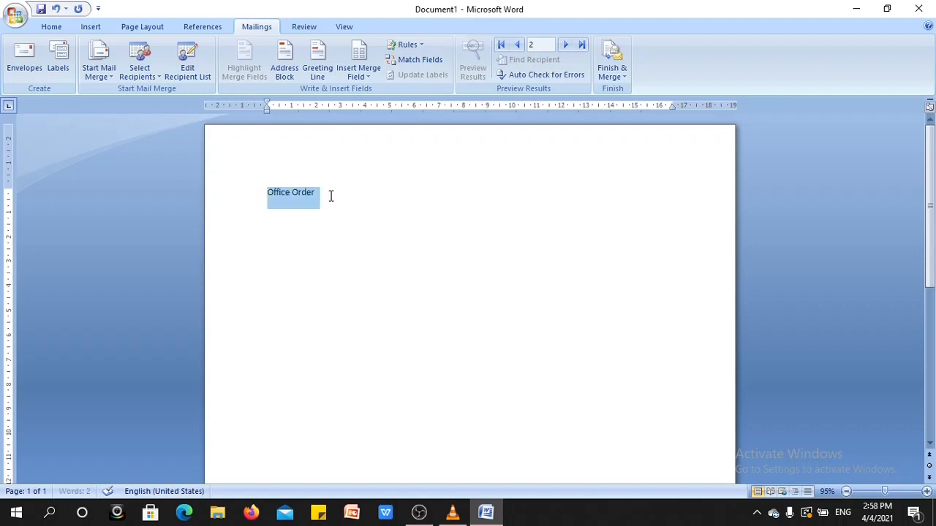
{"action": "left_click", "coordinate": [62, 28]}
{"action": "left_click", "coordinate": [118, 71]}
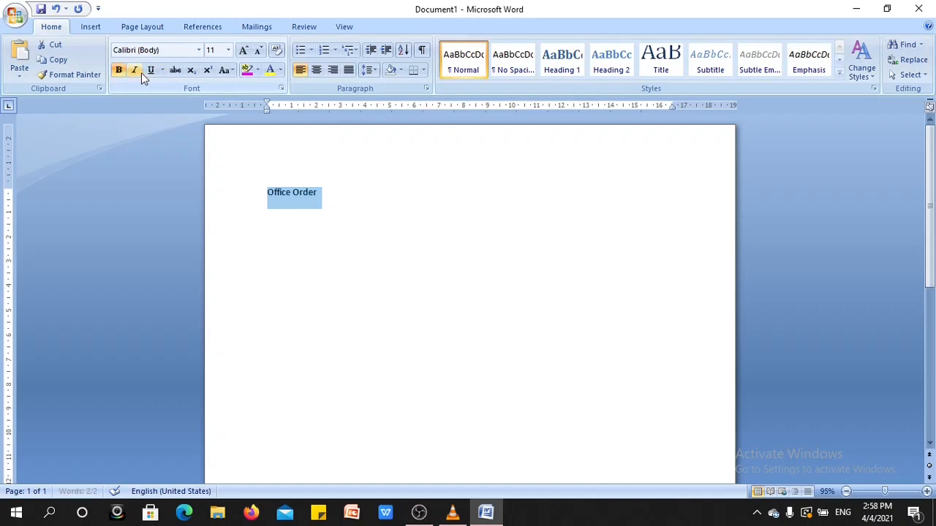
{"action": "left_click", "coordinate": [151, 73]}
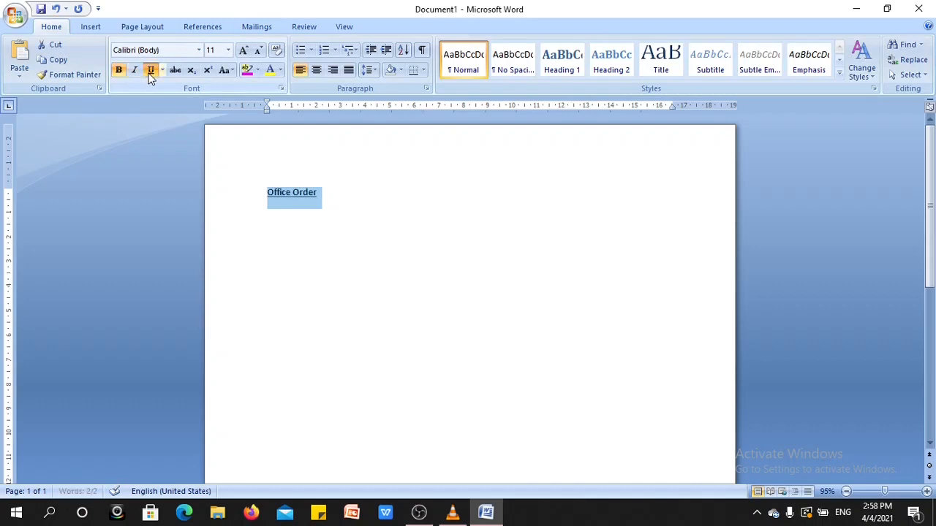
{"action": "left_click", "coordinate": [229, 49]}
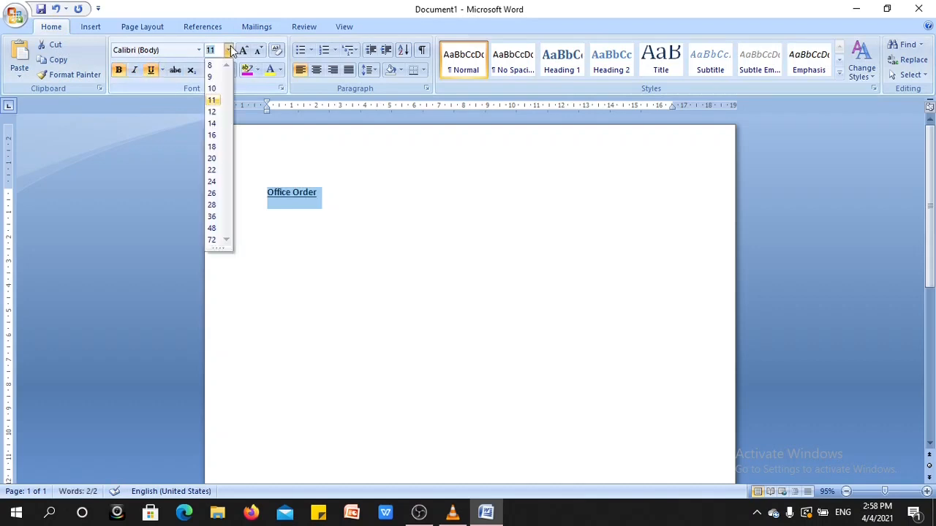
{"action": "left_click", "coordinate": [212, 147]}
- Indent the "Office Order" heading to about the middle of the page and start a new line below it at the margin
{"action": "key", "text": "Tab"}
{"action": "key", "text": "Tab"}
{"action": "key", "text": "Tab"}
{"action": "key", "text": "Tab"}
{"action": "key", "text": "Tab"}
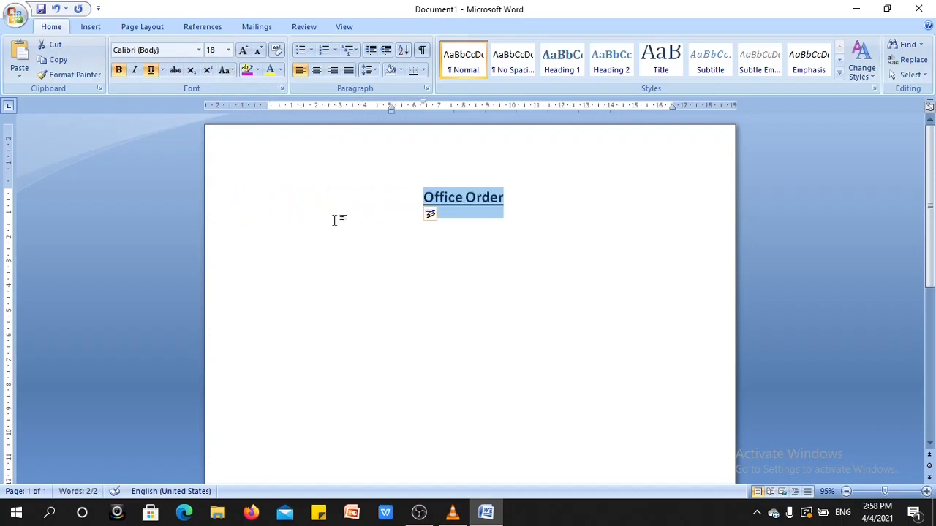
{"action": "left_click", "coordinate": [504, 199]}
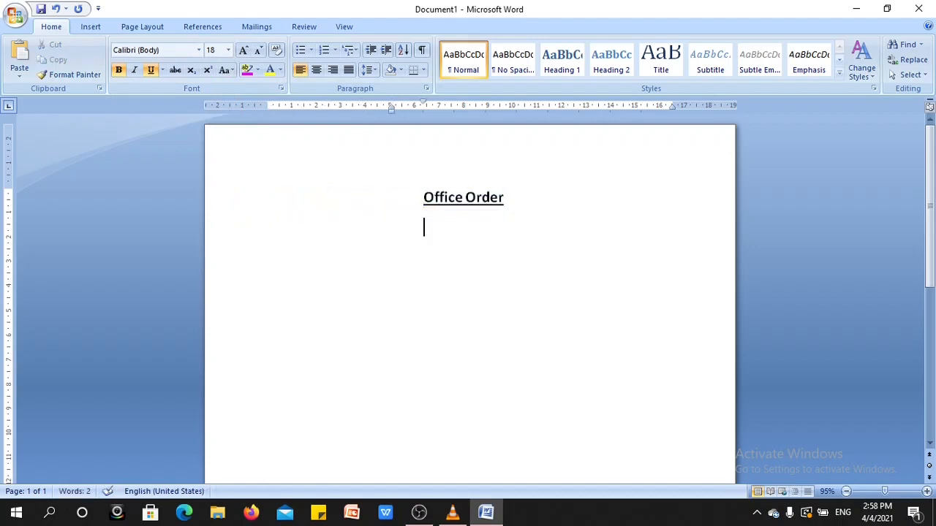
{"action": "key", "text": "Return"}
- Insert the First_Name and Last_Name merge fields, separated by a space, on the line below the heading
{"action": "left_click", "coordinate": [256, 29]}
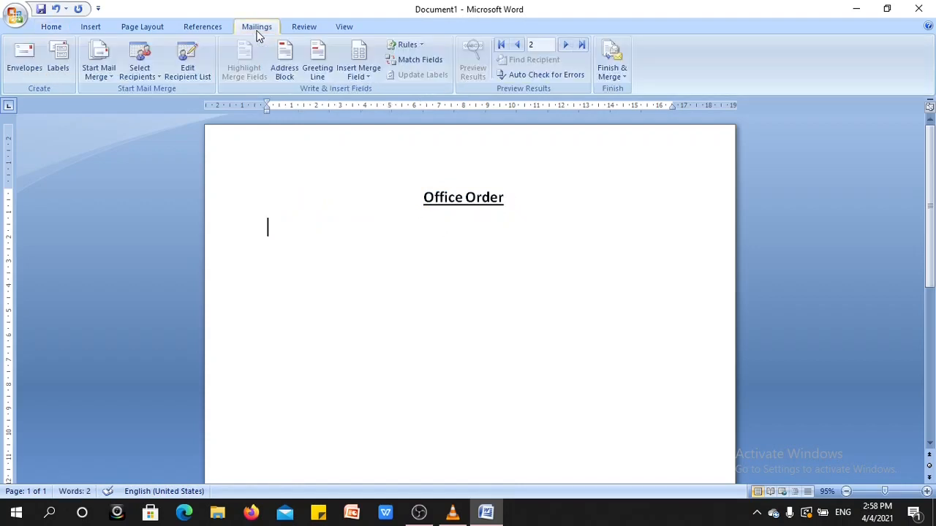
{"action": "left_click", "coordinate": [367, 79]}
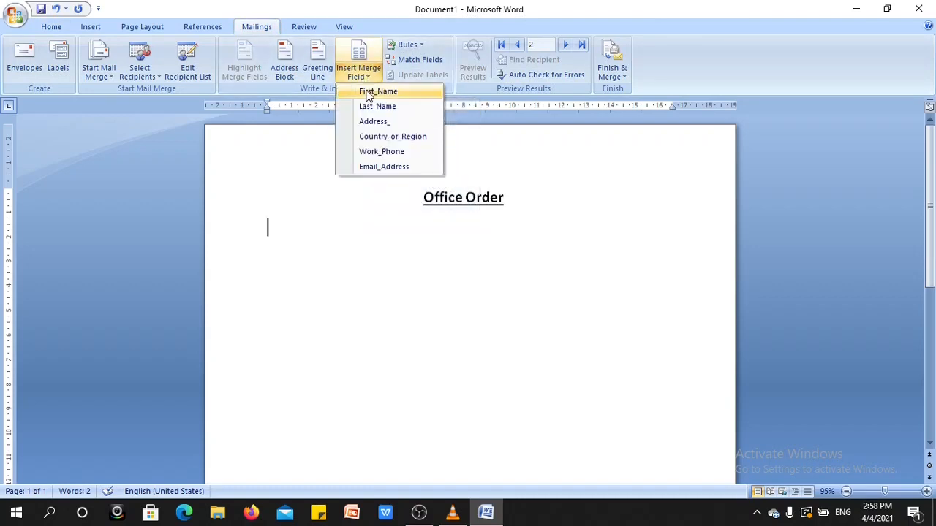
{"action": "left_click", "coordinate": [368, 97]}
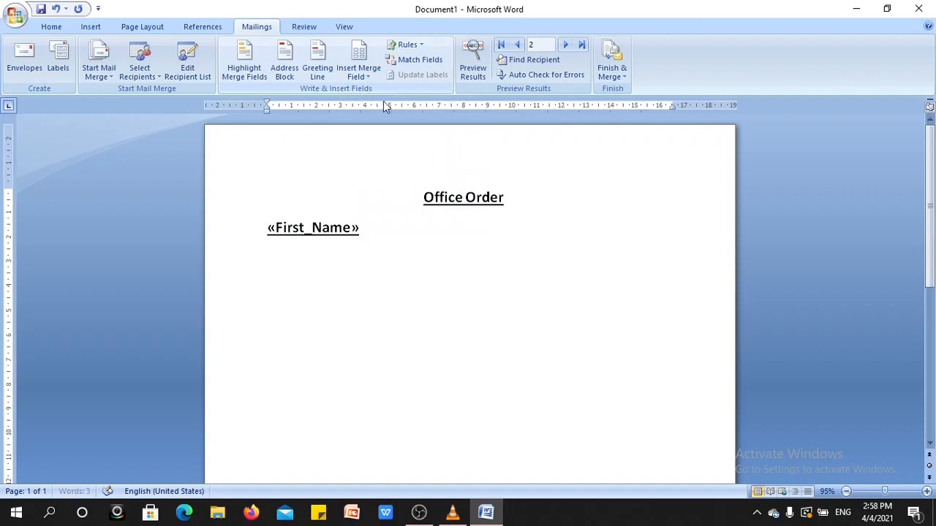
{"action": "left_click", "coordinate": [360, 72]}
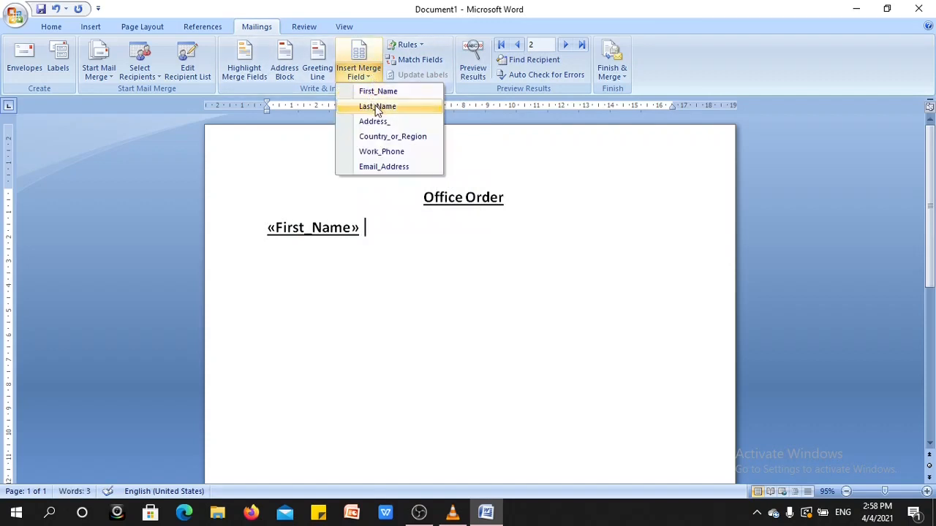
{"action": "left_click", "coordinate": [377, 107]}
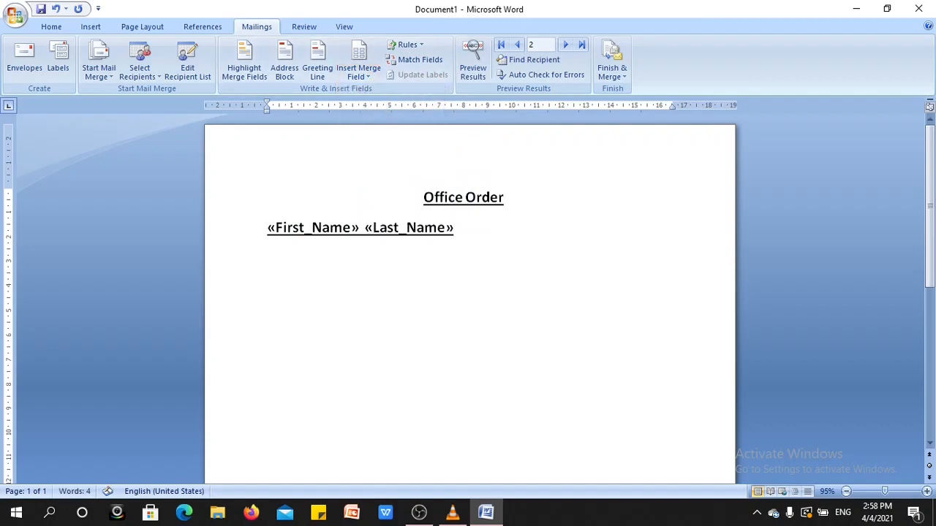
- Insert the Address_ and Country_or_Region merge fields on separate lines below the name fields
{"action": "left_click", "coordinate": [370, 77]}
{"action": "left_click", "coordinate": [370, 121]}
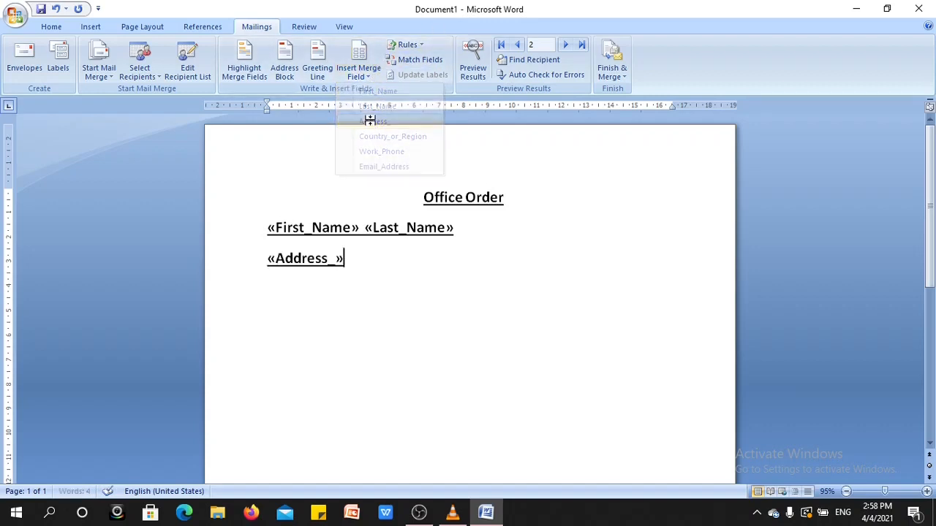
{"action": "key", "text": "Return"}
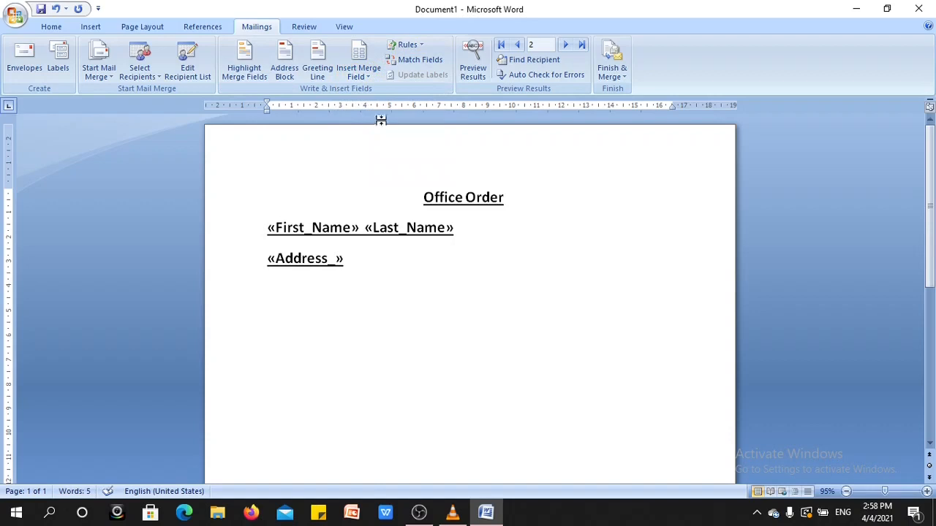
{"action": "left_click", "coordinate": [366, 76]}
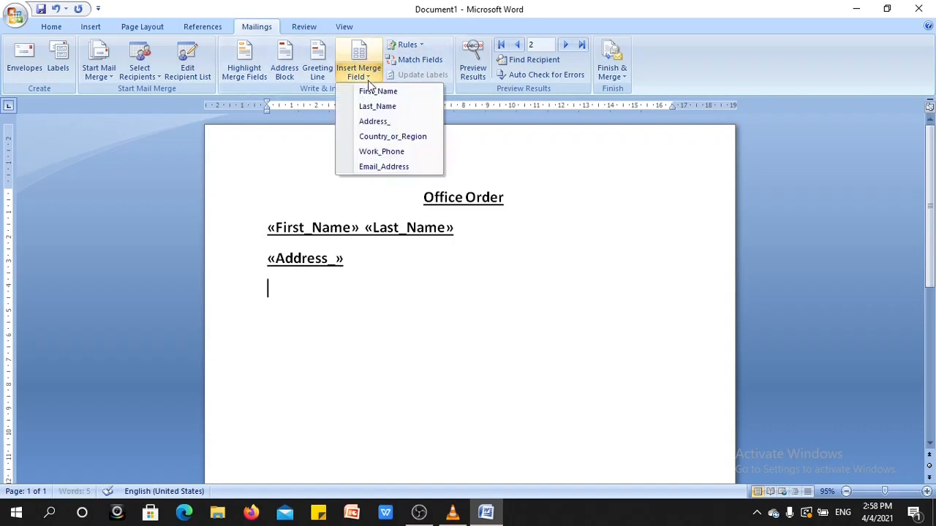
{"action": "left_click", "coordinate": [378, 135]}
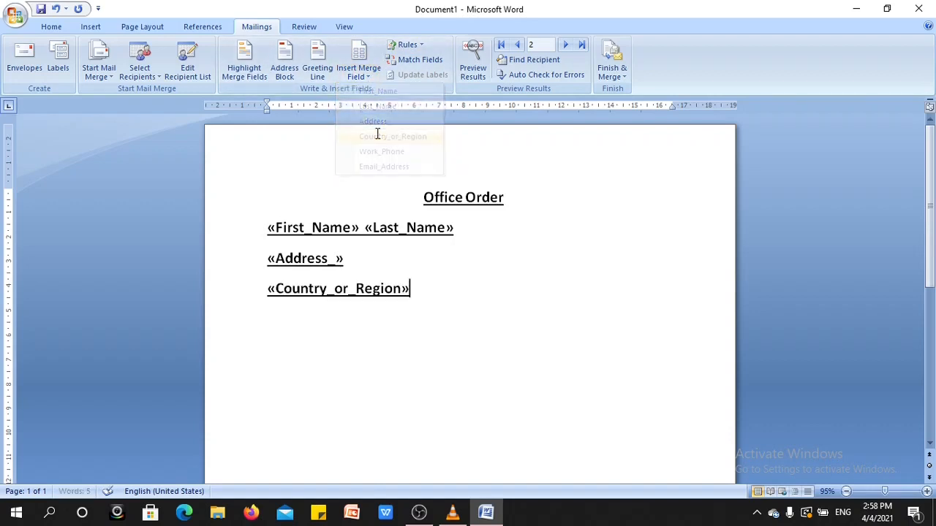
{"action": "key", "text": "Return"}
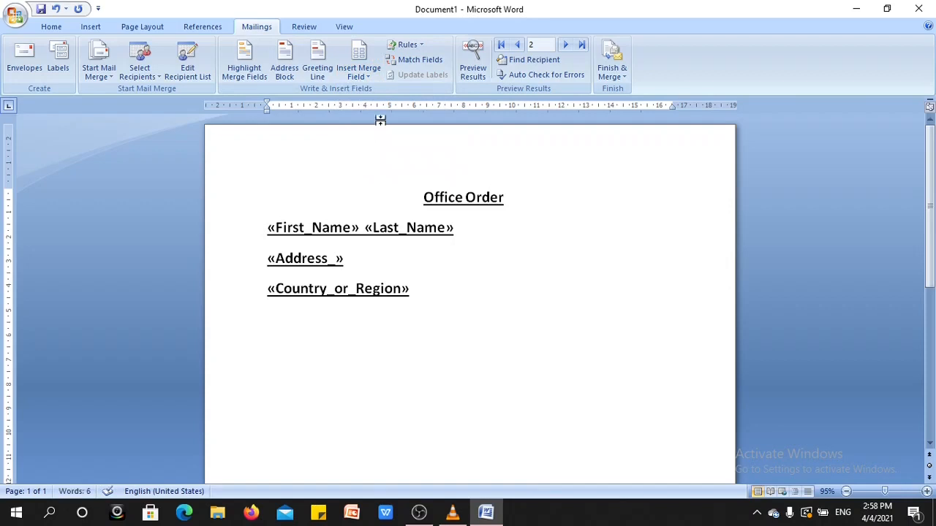
- Insert the Work_Phone and Email_Address merge fields on separate lines below the country field
{"action": "left_click", "coordinate": [371, 76]}
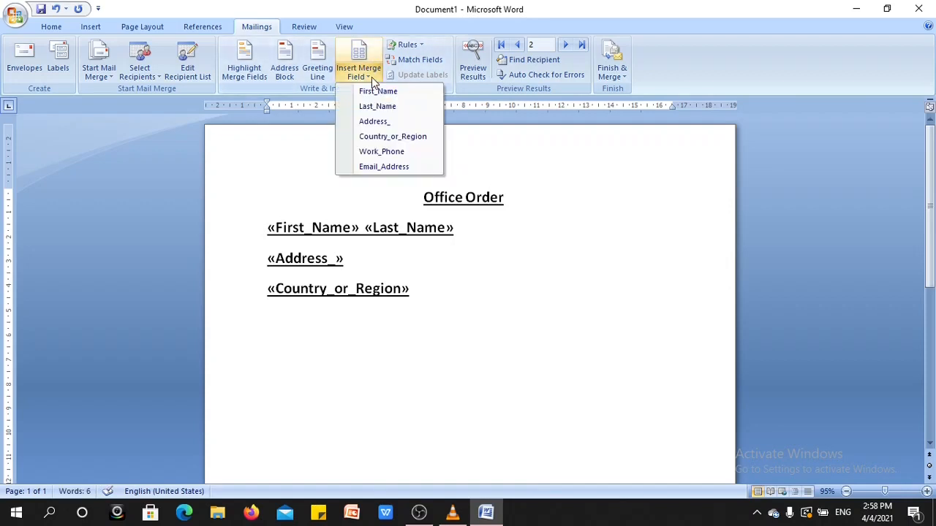
{"action": "left_click", "coordinate": [375, 152]}
{"action": "key", "text": "Return"}
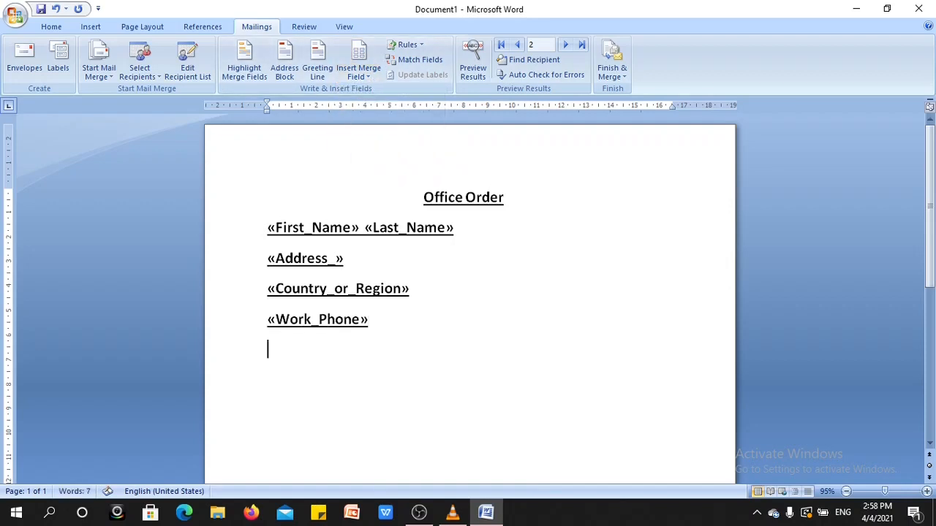
{"action": "left_click", "coordinate": [370, 77]}
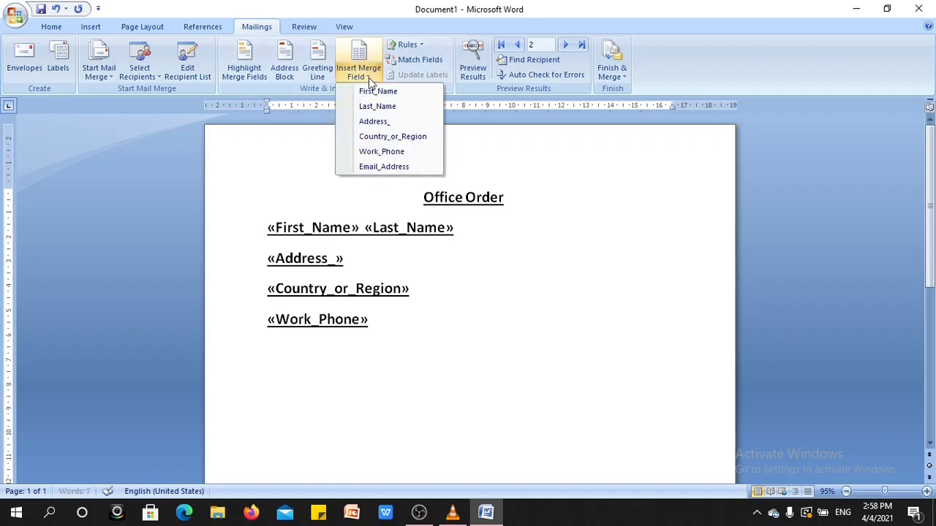
{"action": "left_click", "coordinate": [385, 167]}
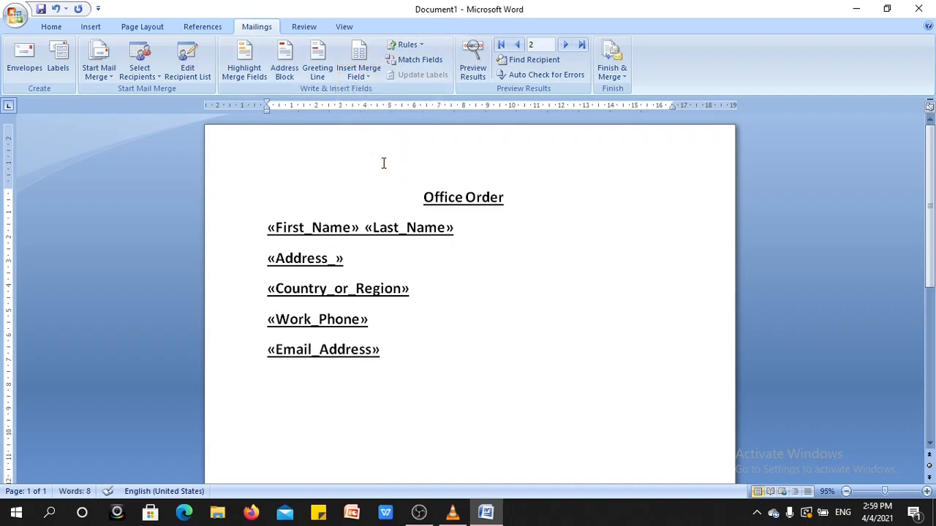
- Leave blank space below the Email_Address field and turn off bold and underline for the body text
{"action": "key", "text": "Return"}
{"action": "key", "text": "Return"}
{"action": "key", "text": "Return"}
{"action": "type", "text": "="}
{"action": "key", "text": "BackSpace"}
{"action": "key", "text": "BackSpace"}
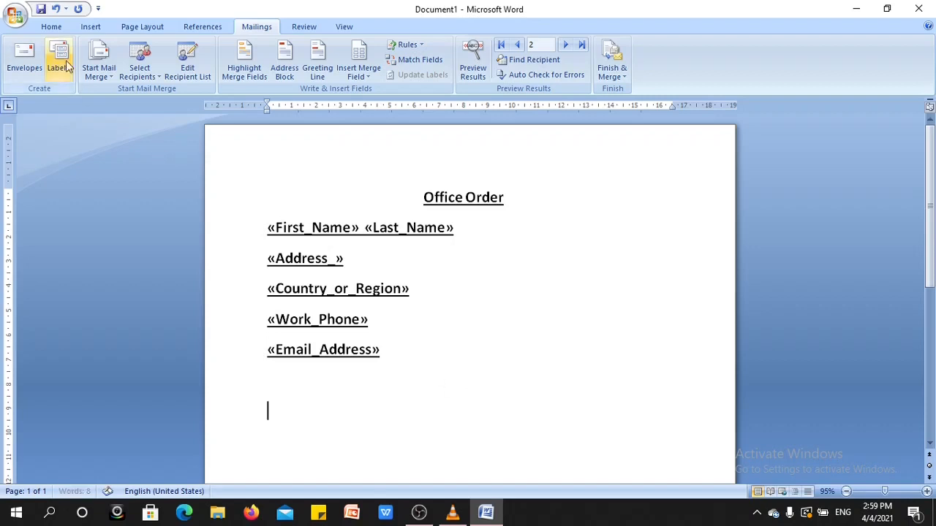
{"action": "left_click", "coordinate": [42, 28]}
{"action": "left_click", "coordinate": [150, 71]}
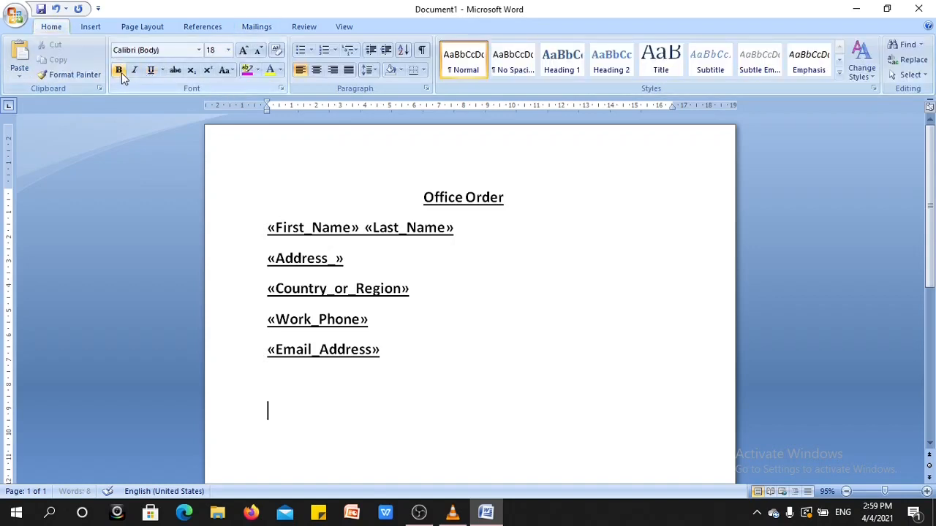
{"action": "left_click", "coordinate": [258, 32]}
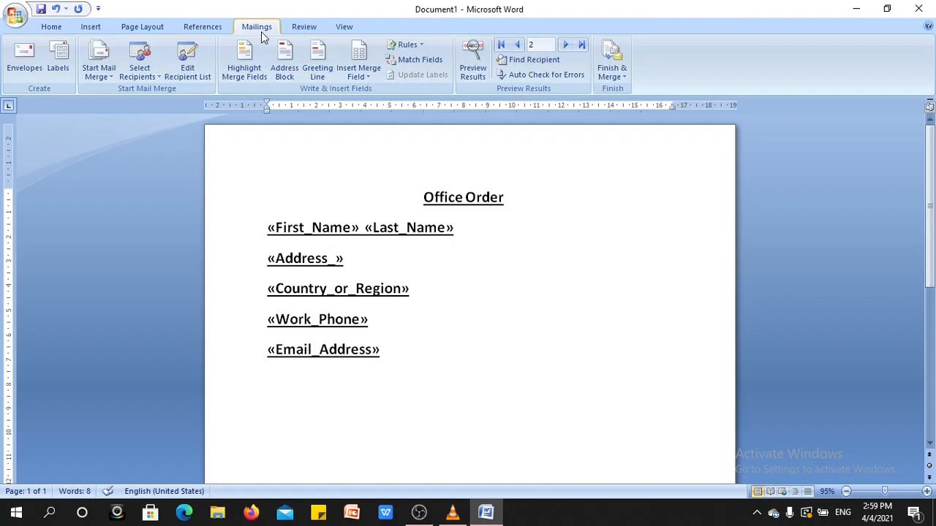
- Generate placeholder body text below the merge fields with =rand(3,3)
{"action": "type", "text": "=rand(3,3)"}
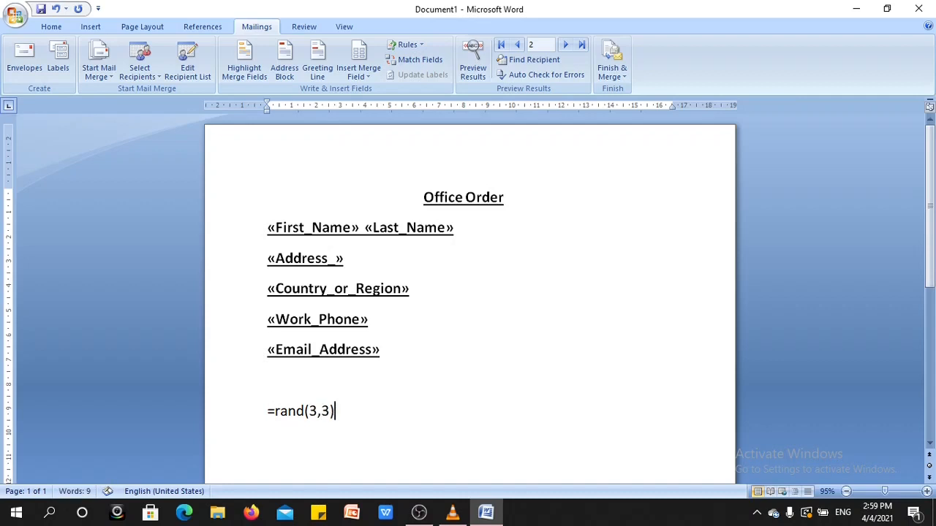
{"action": "key", "text": "Return"}
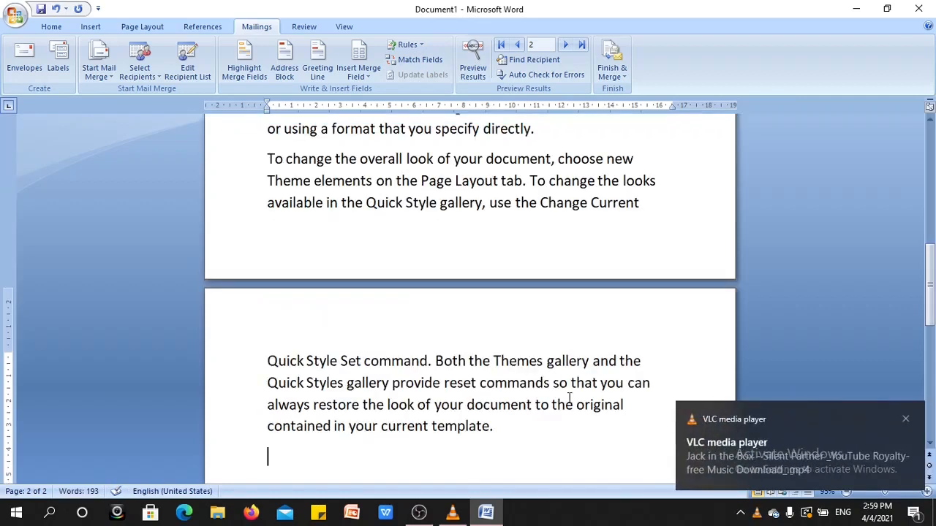
- Delete the third placeholder paragraph, including its part on the second page
{"action": "left_click_drag", "start_coordinate": [267, 360], "coordinate": [497, 422]}
{"action": "key", "text": "BackSpace"}
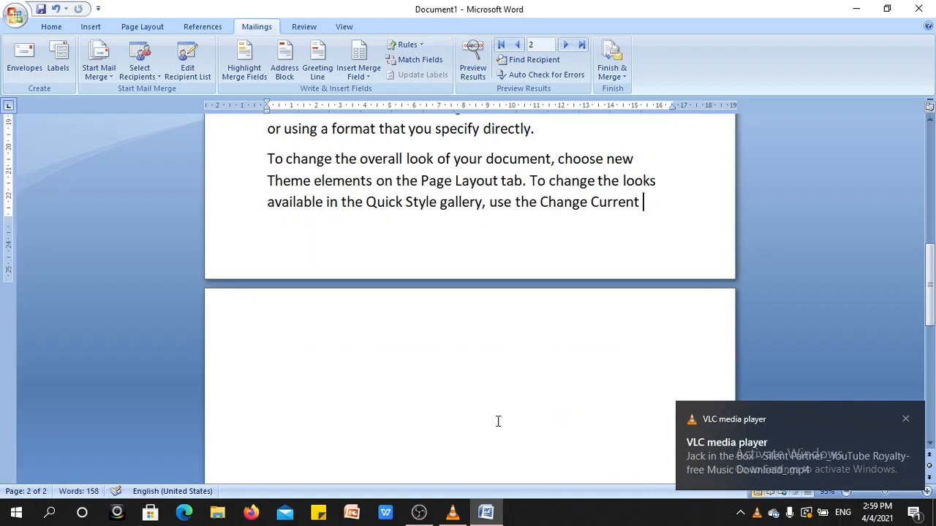
{"action": "left_click_drag", "start_coordinate": [932, 288], "coordinate": [932, 266]}
{"action": "left_click_drag", "start_coordinate": [268, 280], "coordinate": [660, 326]}
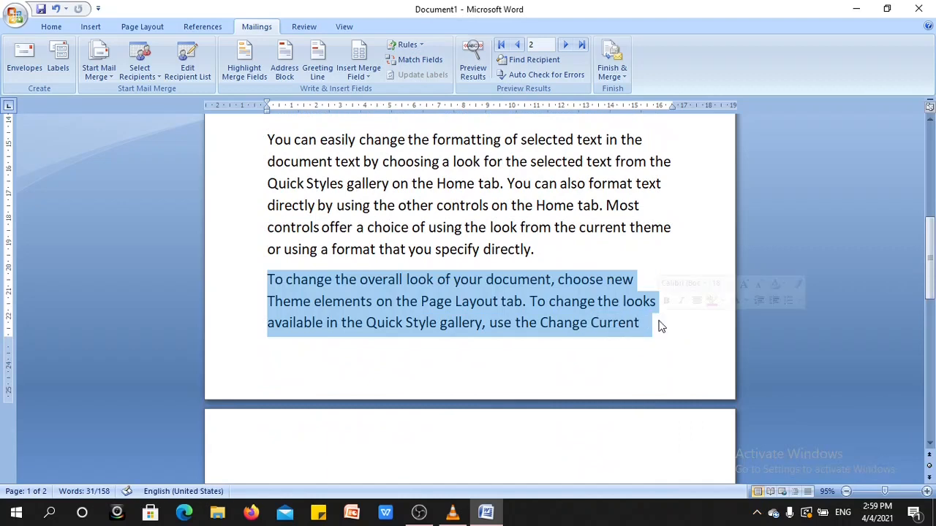
{"action": "key", "text": "Delete"}
{"action": "left_click_drag", "start_coordinate": [933, 322], "coordinate": [933, 219]}
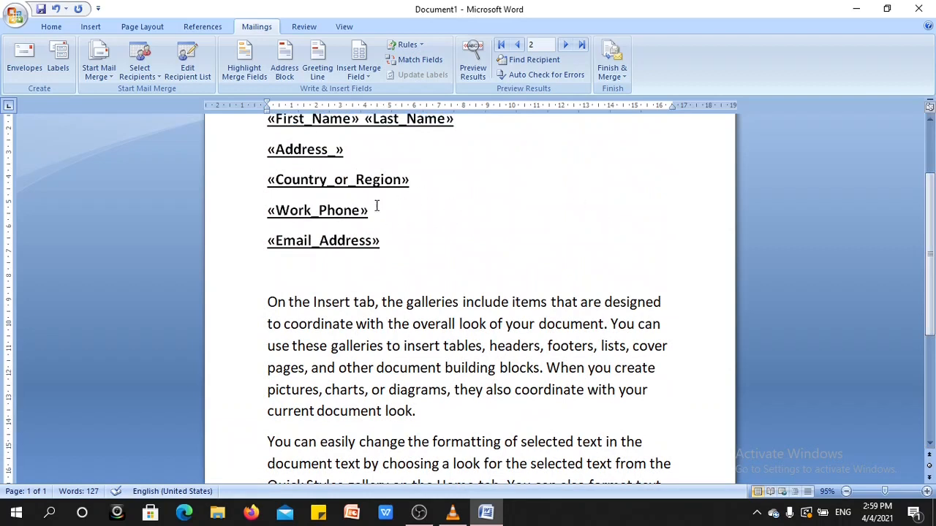
{"action": "scroll", "coordinate": [502, 232], "scroll_direction": "up", "scroll_amount": 2}
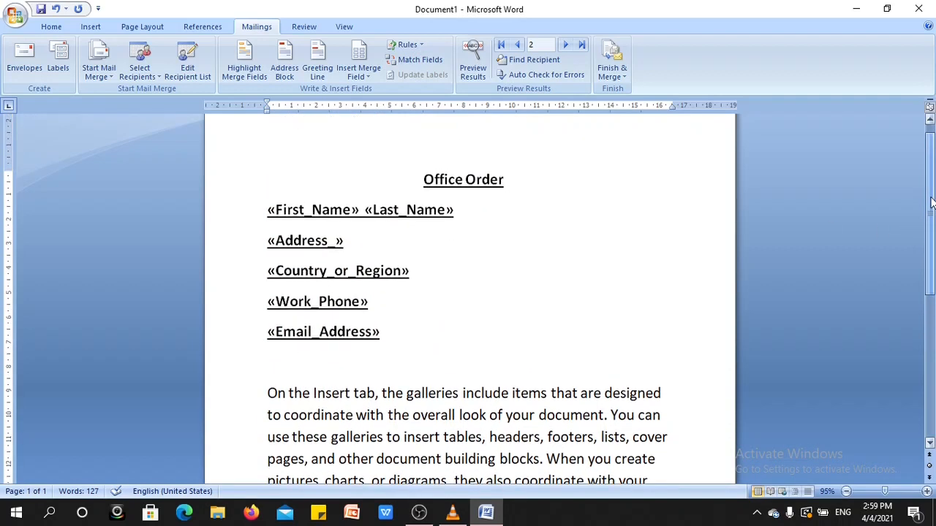
- Turn highlighting of the merge fields on and back off
{"action": "left_click", "coordinate": [368, 77]}
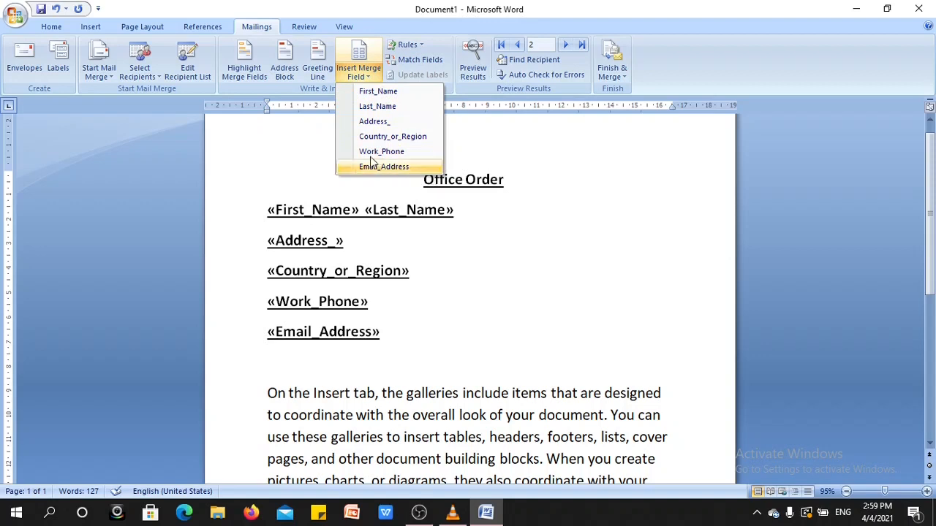
{"action": "left_click", "coordinate": [452, 273]}
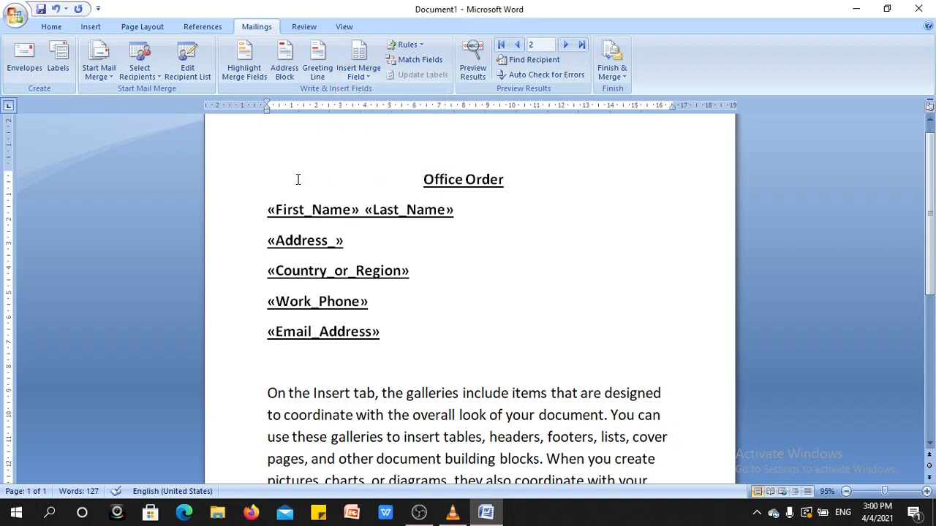
{"action": "left_click", "coordinate": [247, 74]}
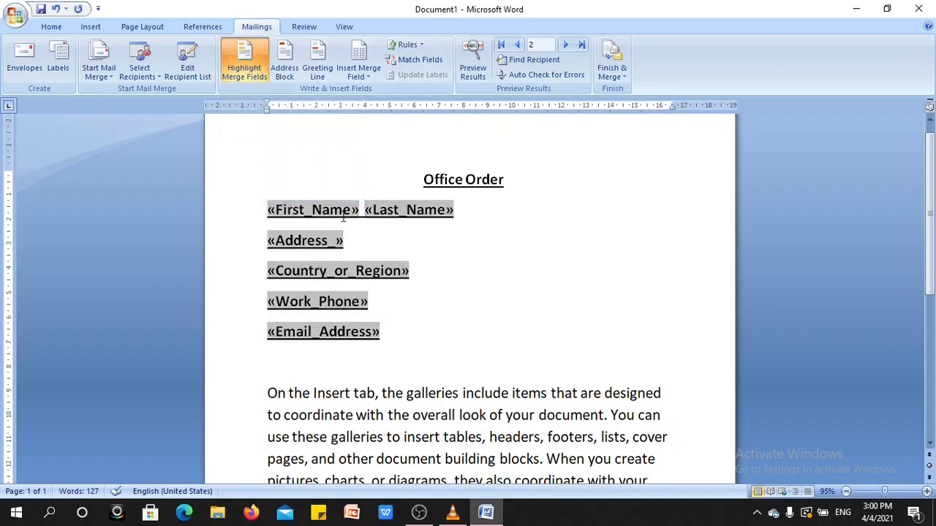
{"action": "left_click", "coordinate": [250, 73]}
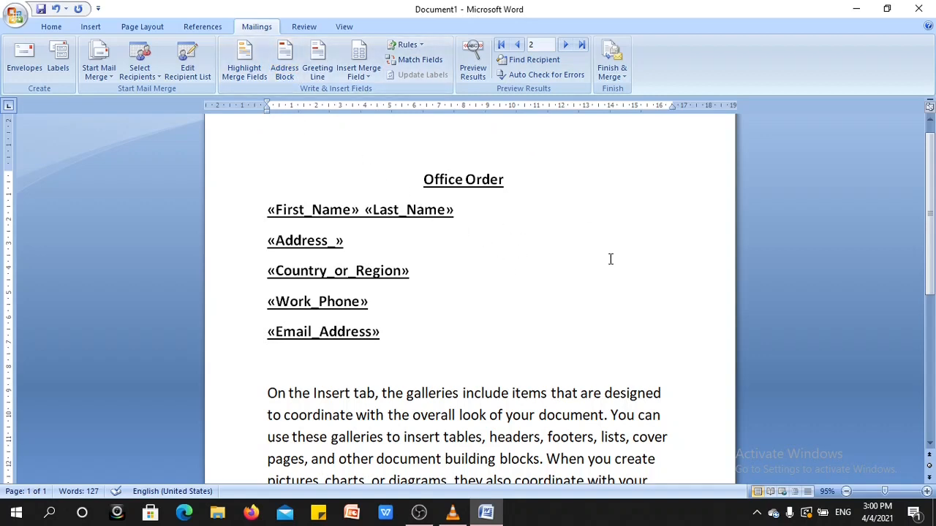
{"action": "left_click_drag", "start_coordinate": [933, 237], "coordinate": [934, 375]}
{"action": "left_click", "coordinate": [633, 383]}
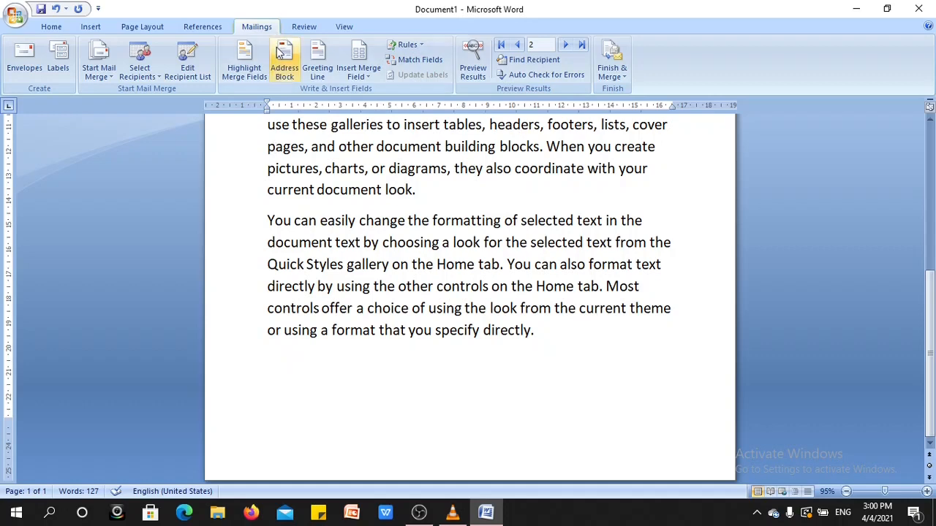
{"action": "left_click", "coordinate": [285, 67]}
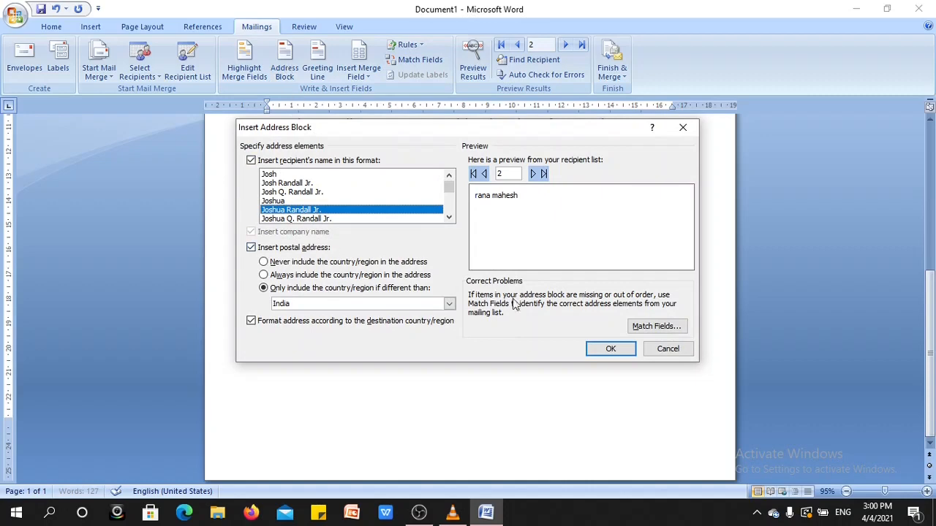
{"action": "left_click", "coordinate": [666, 350]}
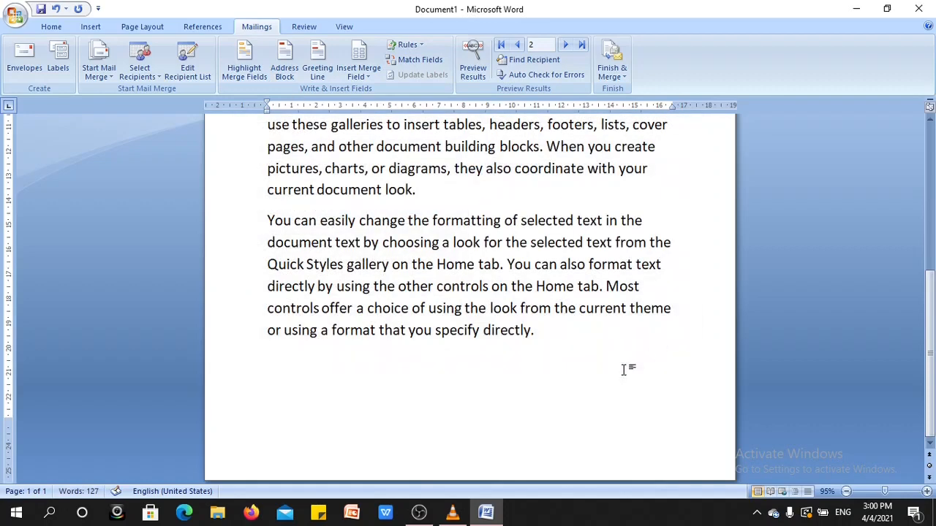
- Try inserting an address block after the Address_ field with the "Josh" recipient name format, and undo the insertion
{"action": "mouse_move", "coordinate": [933, 317]}
{"action": "left_mouse_down"}
{"action": "mouse_move", "coordinate": [933, 200]}
{"action": "mouse_move", "coordinate": [934, 329]}
{"action": "left_mouse_up"}
{"action": "left_click_drag", "start_coordinate": [930, 354], "coordinate": [932, 230]}
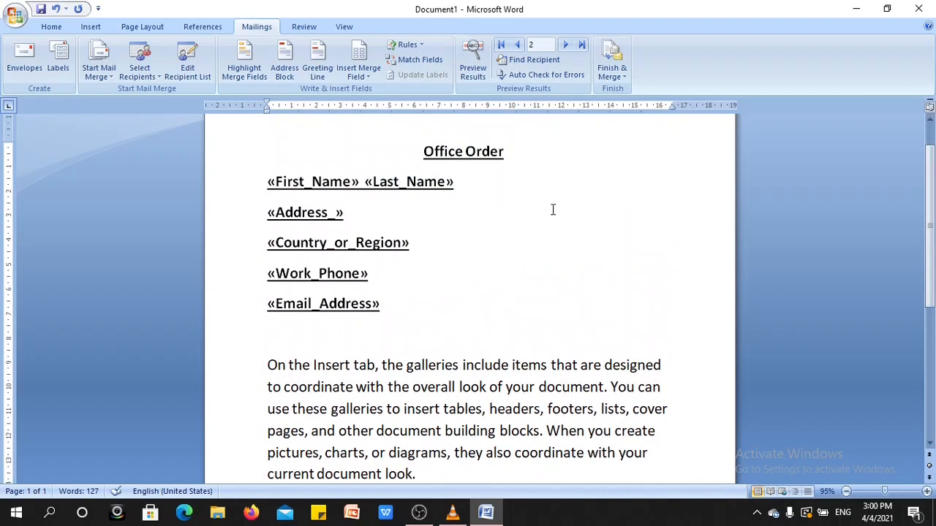
{"action": "key", "text": "BackSpace"}
{"action": "left_click", "coordinate": [287, 73]}
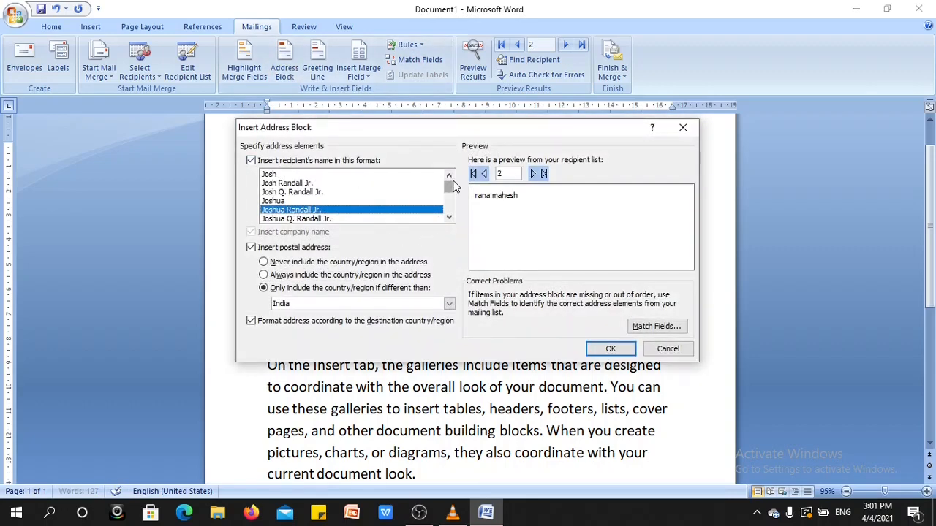
{"action": "left_click_drag", "start_coordinate": [450, 186], "coordinate": [451, 196]}
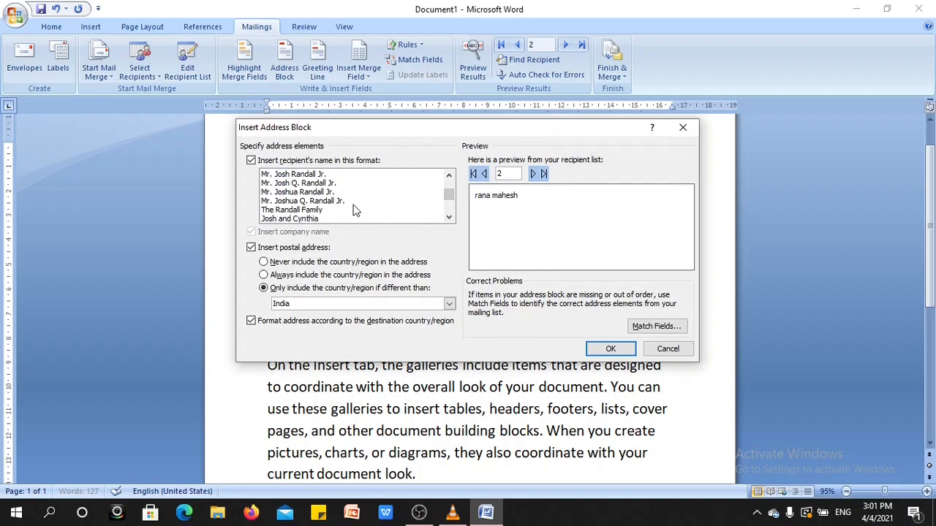
{"action": "left_click", "coordinate": [330, 201]}
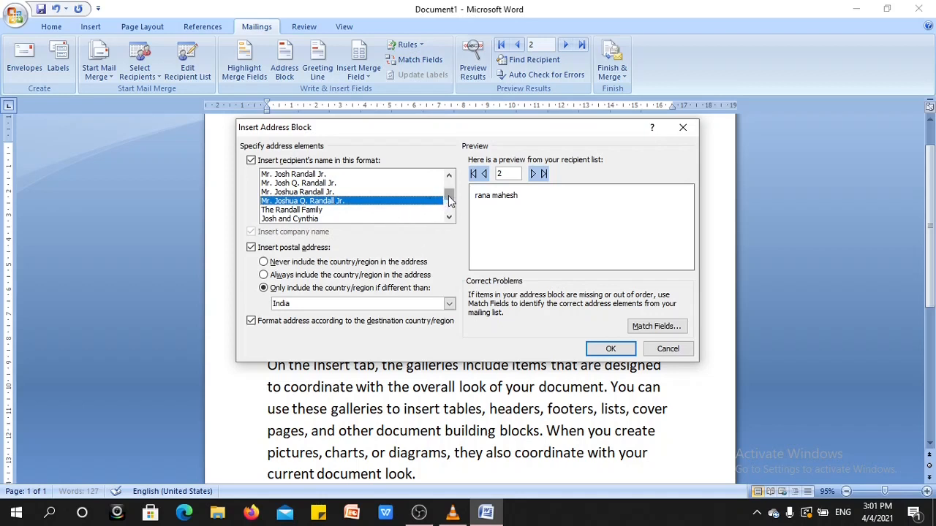
{"action": "left_click_drag", "start_coordinate": [449, 201], "coordinate": [446, 184]}
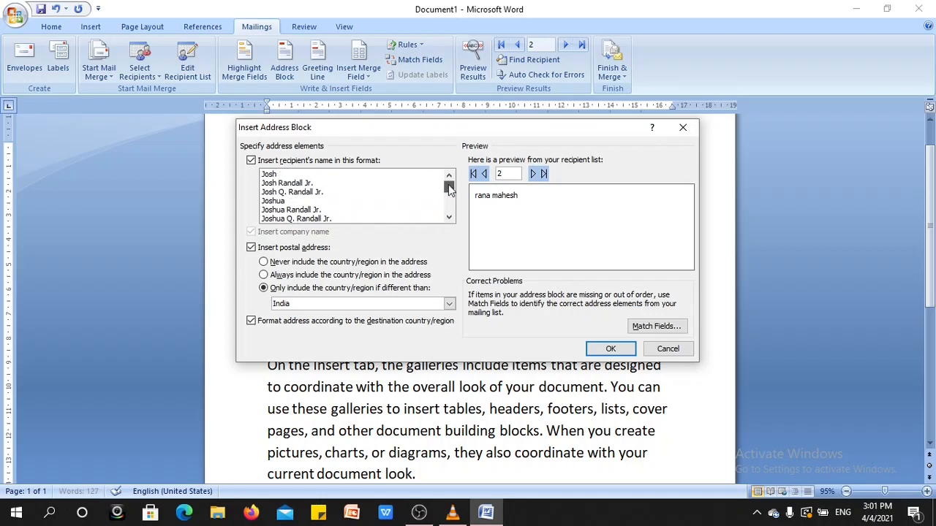
{"action": "left_click", "coordinate": [280, 175]}
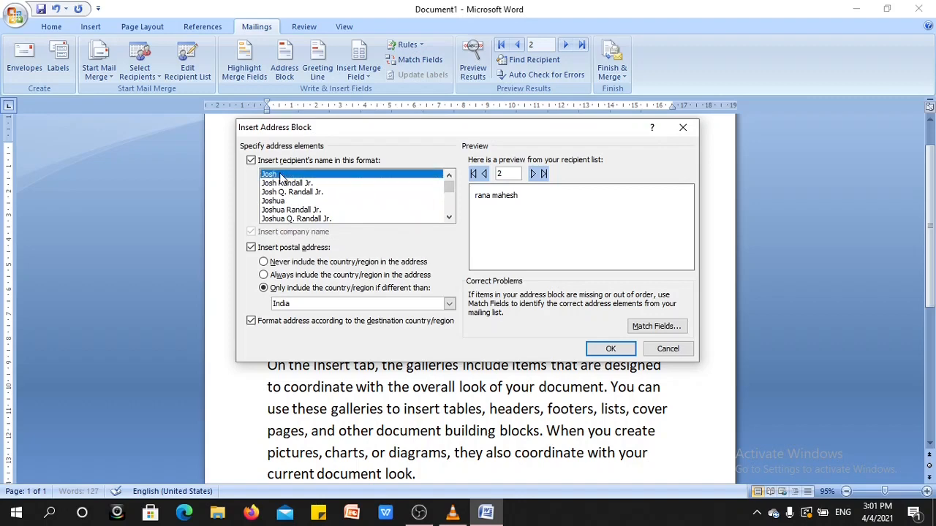
{"action": "left_click", "coordinate": [601, 348]}
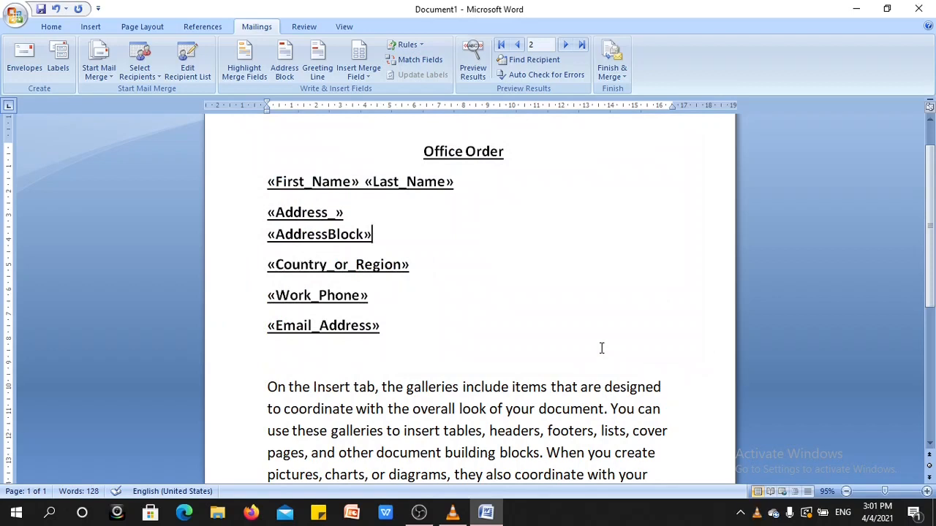
{"action": "key", "text": "ctrl+z"}
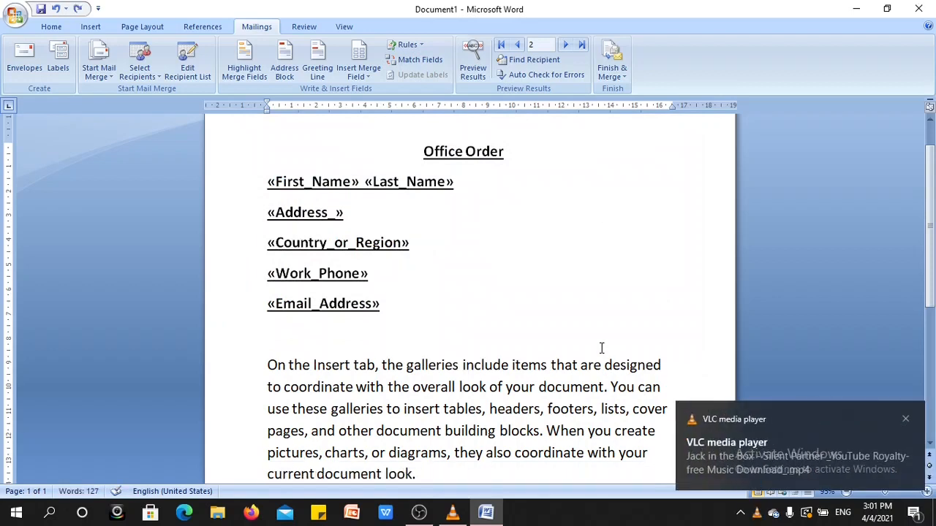
- Shorten the gap after the Address_ field and insert an address block on that line with the "Josh" recipient name format
{"action": "key", "text": "BackSpace"}
{"action": "key", "text": "BackSpace"}
{"action": "key", "text": "BackSpace"}
{"action": "key", "text": "BackSpace"}
{"action": "key", "text": "BackSpace"}
{"action": "key", "text": "BackSpace"}
{"action": "key", "text": "BackSpace"}
{"action": "key", "text": "BackSpace"}
{"action": "key", "text": "BackSpace"}
{"action": "key", "text": "BackSpace"}
{"action": "key", "text": "BackSpace"}
{"action": "key", "text": "BackSpace"}
{"action": "key", "text": "BackSpace"}
{"action": "key", "text": "BackSpace"}
{"action": "key", "text": "BackSpace"}
{"action": "key", "text": "BackSpace"}
{"action": "key", "text": "BackSpace"}
{"action": "key", "text": "BackSpace"}
{"action": "key", "text": "BackSpace"}
{"action": "key", "text": "BackSpace"}
{"action": "left_click", "coordinate": [283, 79]}
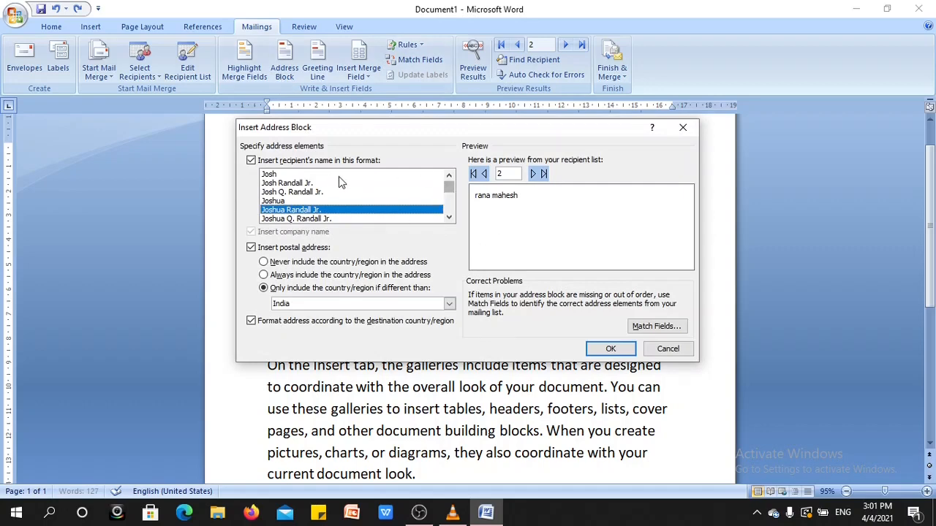
{"action": "left_click", "coordinate": [321, 176]}
{"action": "left_click", "coordinate": [611, 349]}
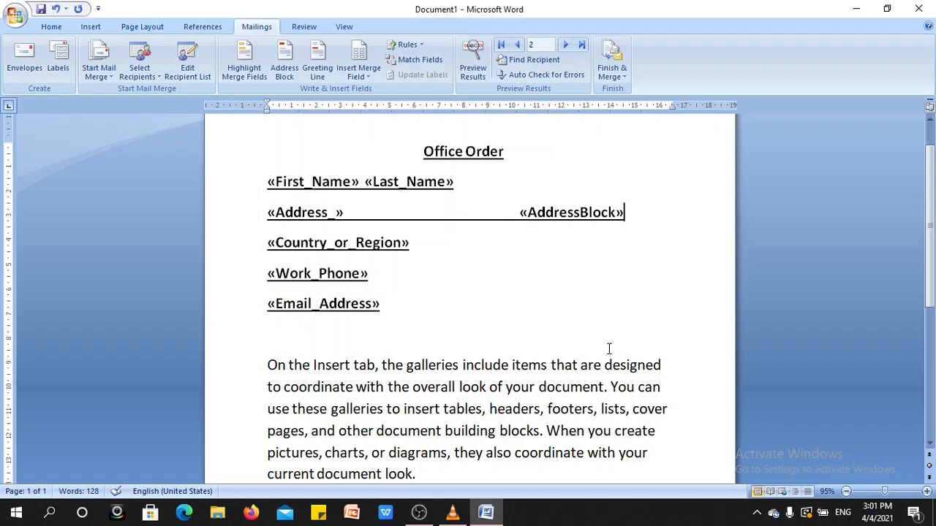
- Remove the underline from the merge field lines, from First_Name down to Email_Address, including the address block
{"action": "left_click_drag", "start_coordinate": [266, 220], "coordinate": [627, 215]}
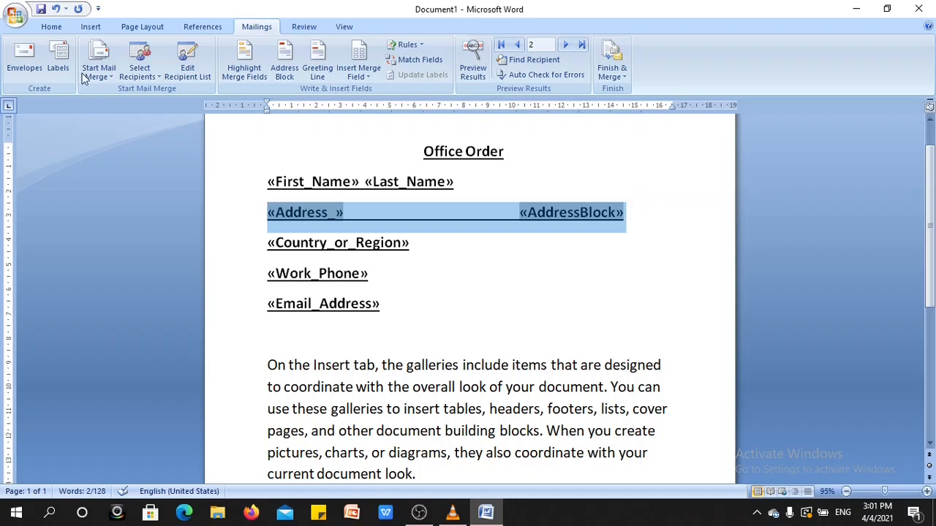
{"action": "left_click", "coordinate": [58, 26]}
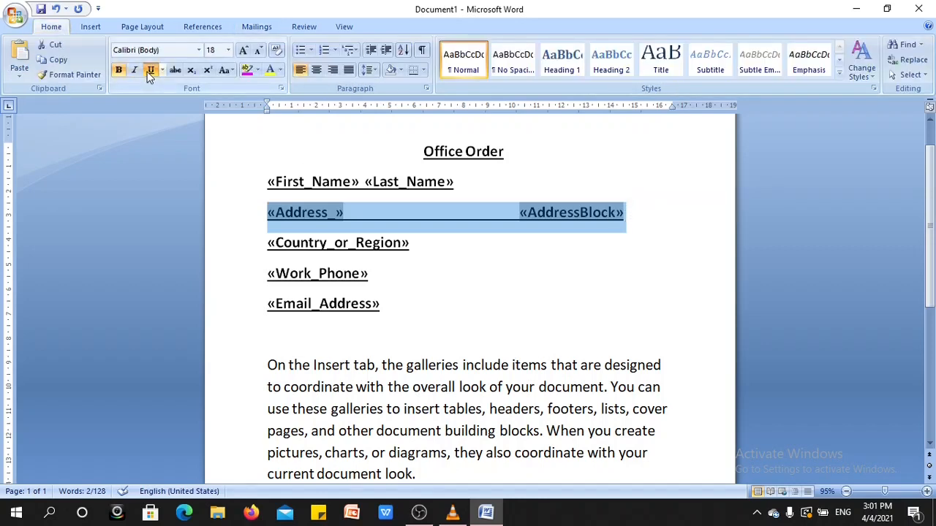
{"action": "left_click", "coordinate": [150, 71]}
{"action": "left_click_drag", "start_coordinate": [268, 182], "coordinate": [370, 319]}
{"action": "left_click", "coordinate": [152, 69]}
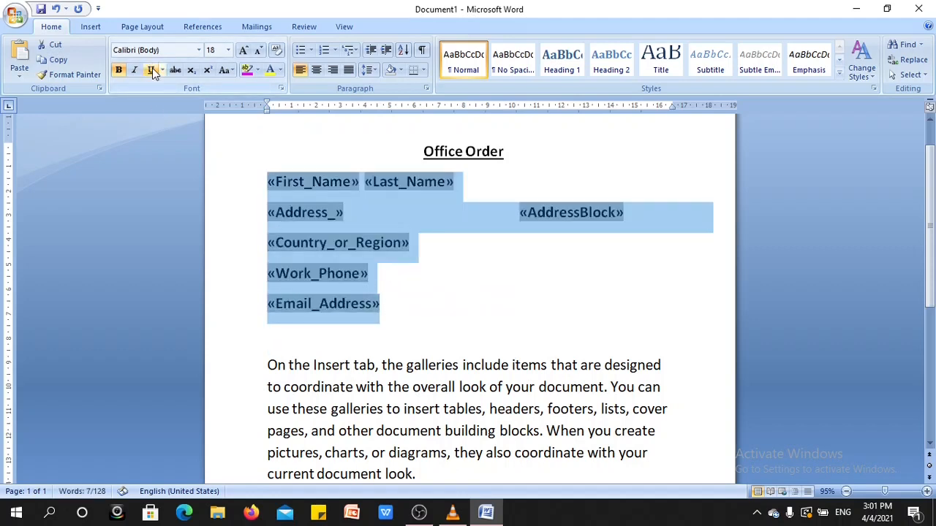
{"action": "left_click", "coordinate": [433, 251]}
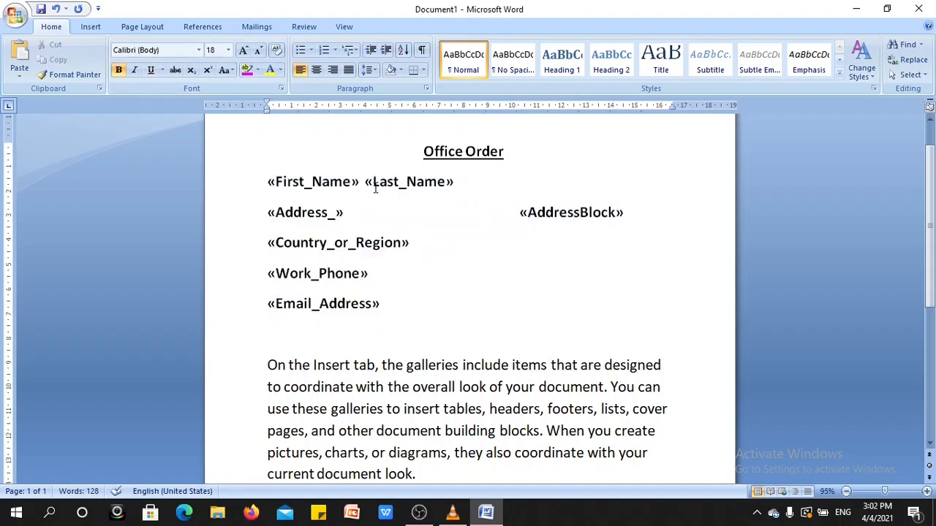
- Insert a greeting line on the line below the Email_Address field with "Dear", the "Joshua Randall Jr." name format and a comma
{"action": "left_click", "coordinate": [260, 27]}
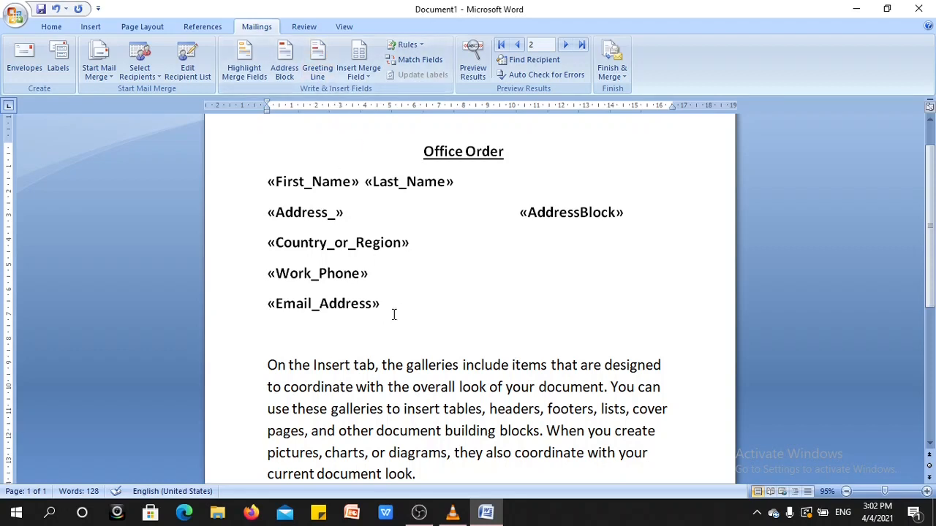
{"action": "key", "text": "Return"}
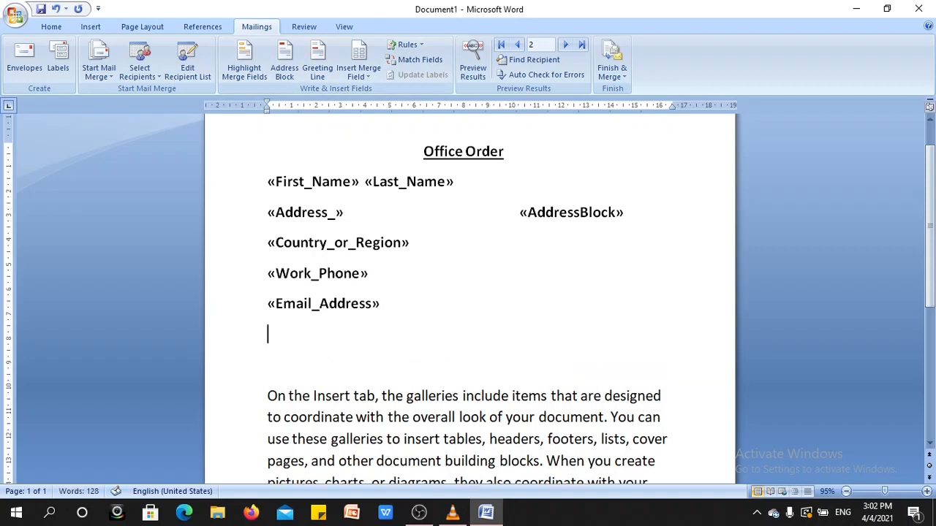
{"action": "key", "text": "Return"}
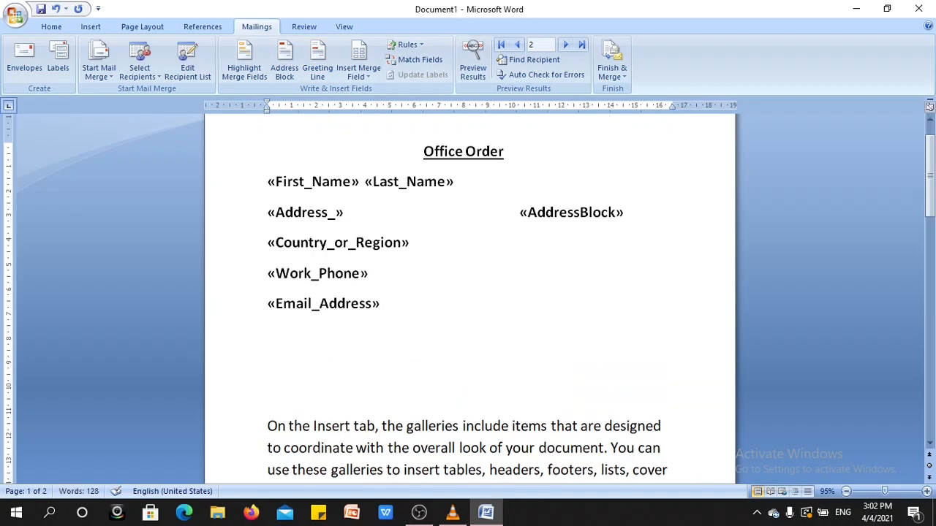
{"action": "key", "text": "BackSpace"}
{"action": "key", "text": "BackSpace"}
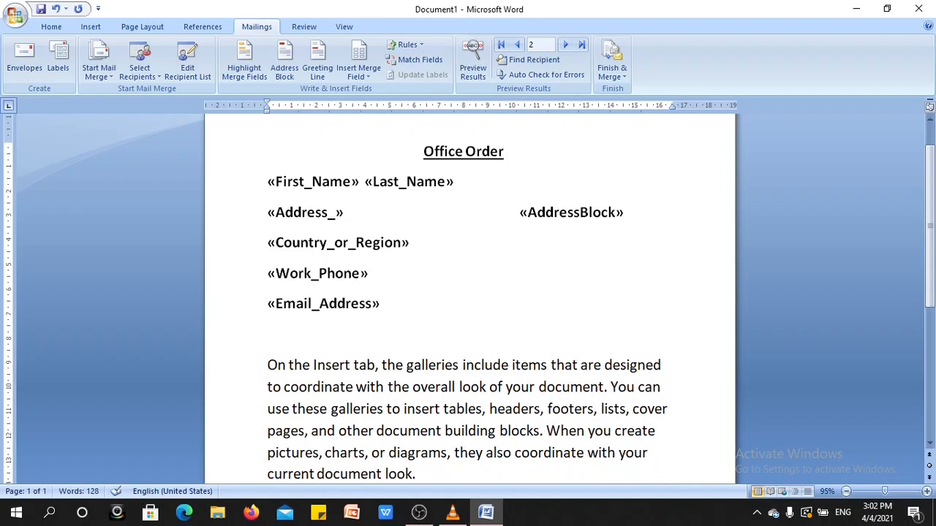
{"action": "left_click", "coordinate": [317, 62]}
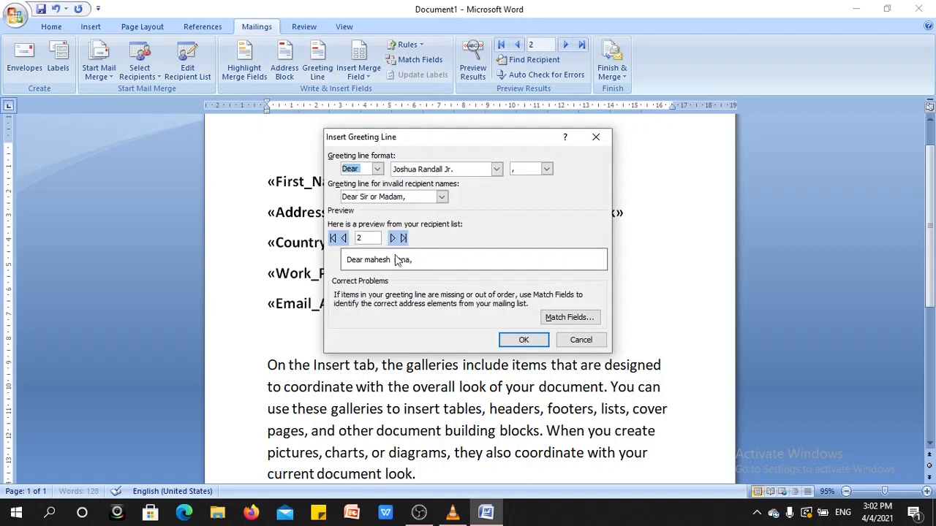
{"action": "left_click", "coordinate": [510, 340]}
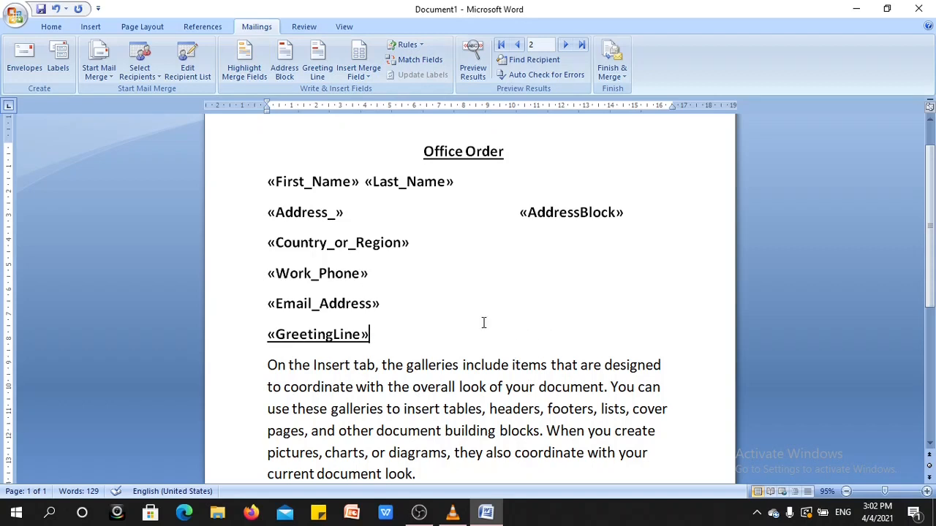
- Preview the merge results and look at the letter from its heading
{"action": "left_click", "coordinate": [474, 66]}
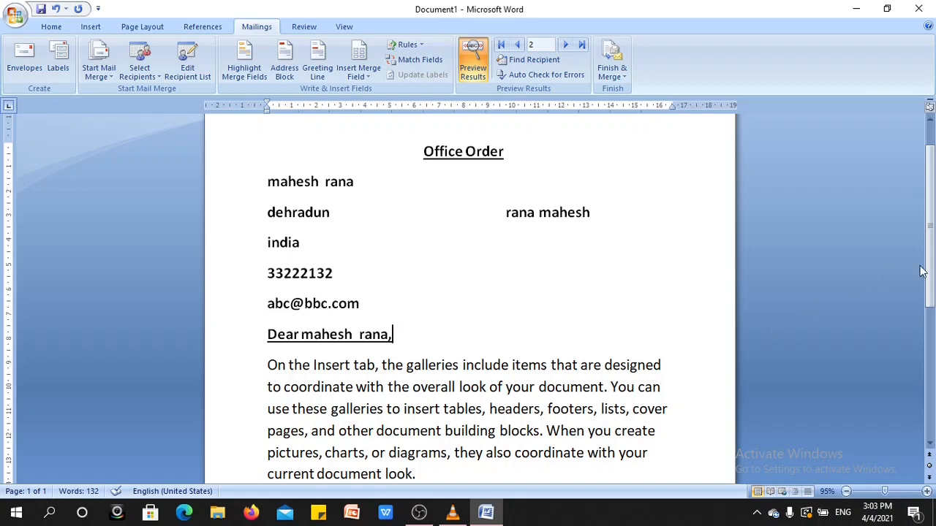
{"action": "left_click_drag", "start_coordinate": [930, 270], "coordinate": [934, 242]}
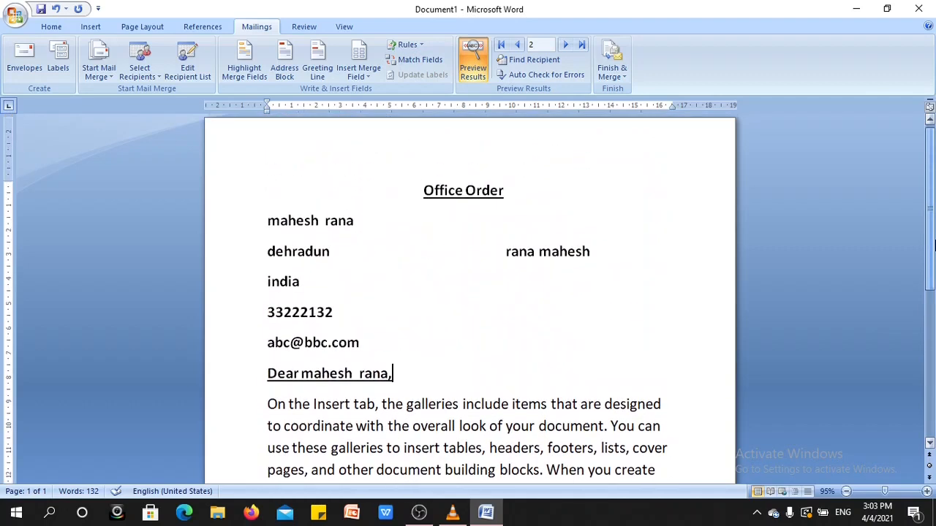
- Advance the letter preview to the third recipient, and return to the first recipient's letter
{"action": "left_click", "coordinate": [564, 45]}
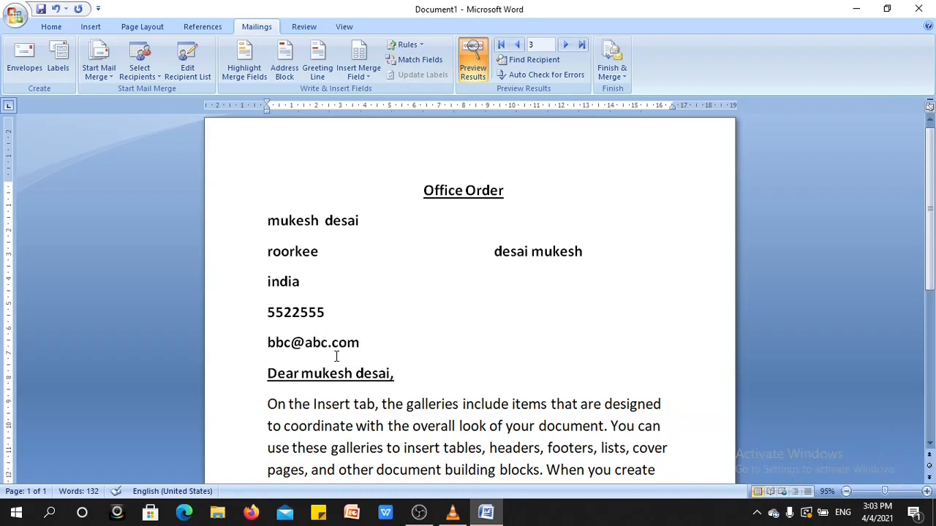
{"action": "left_click", "coordinate": [518, 44]}
{"action": "left_click", "coordinate": [517, 45]}
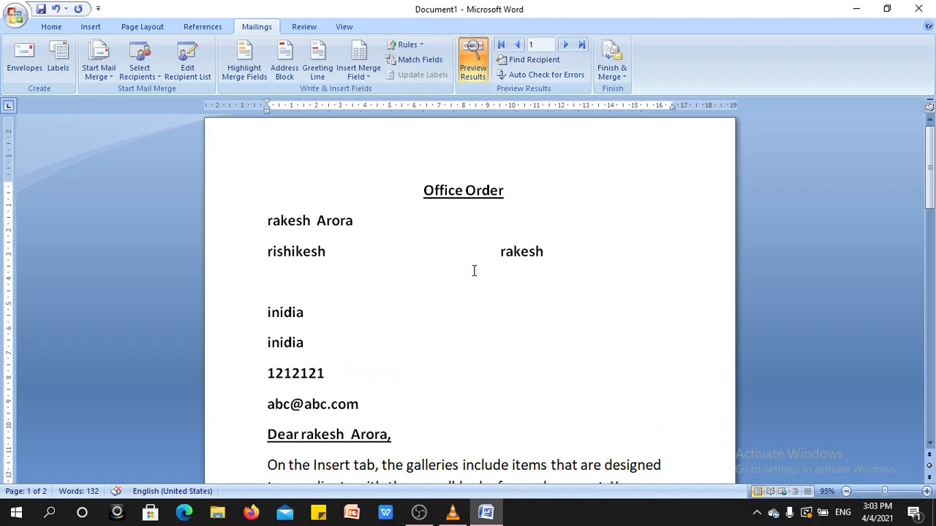
- Delete six spaces before the address block on the address line to shorten the gap
{"action": "left_click", "coordinate": [495, 256]}
{"action": "key", "text": "BackSpace"}
{"action": "key", "text": "BackSpace"}
{"action": "key", "text": "BackSpace"}
{"action": "key", "text": "BackSpace"}
{"action": "key", "text": "BackSpace"}
{"action": "key", "text": "BackSpace"}
{"action": "key", "text": "BackSpace"}
{"action": "key", "text": "BackSpace"}
{"action": "key", "text": "BackSpace"}
{"action": "key", "text": "BackSpace"}
{"action": "key", "text": "BackSpace"}
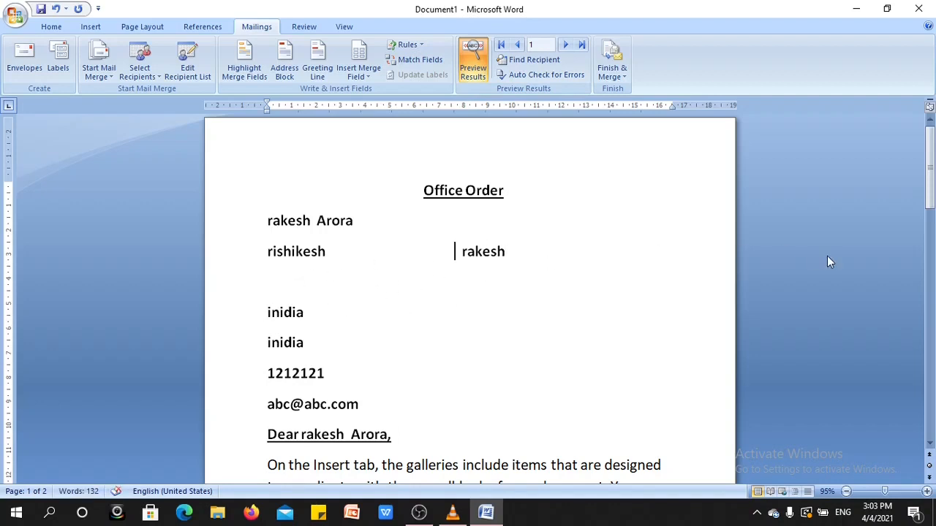
- Examine the previewed letter for the last recipient down to its body text, and compare it with the second recipient's letter
{"action": "left_click_drag", "start_coordinate": [930, 190], "coordinate": [932, 212]}
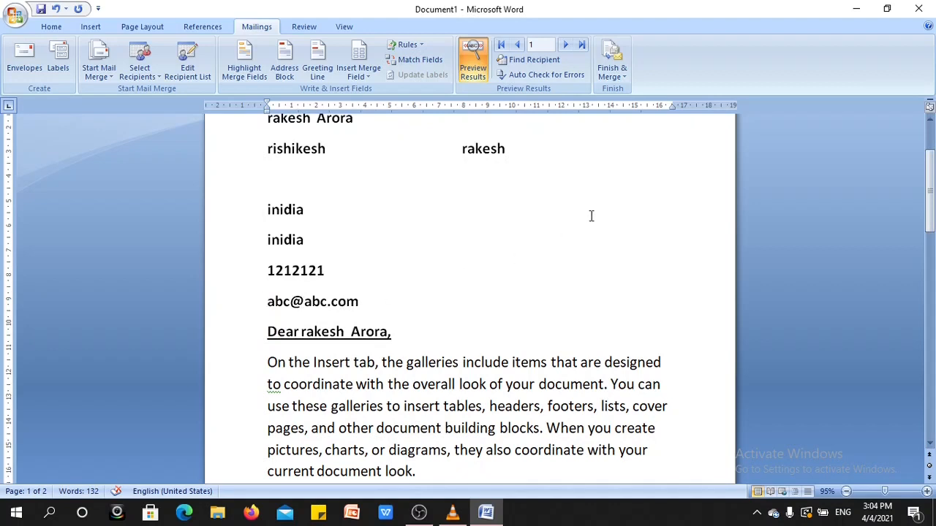
{"action": "left_click", "coordinate": [582, 44]}
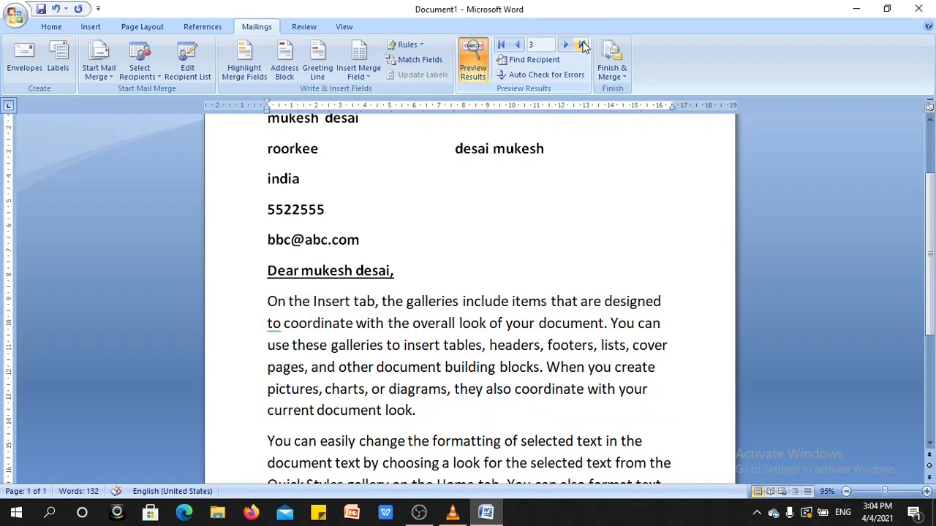
{"action": "left_click_drag", "start_coordinate": [933, 249], "coordinate": [932, 309]}
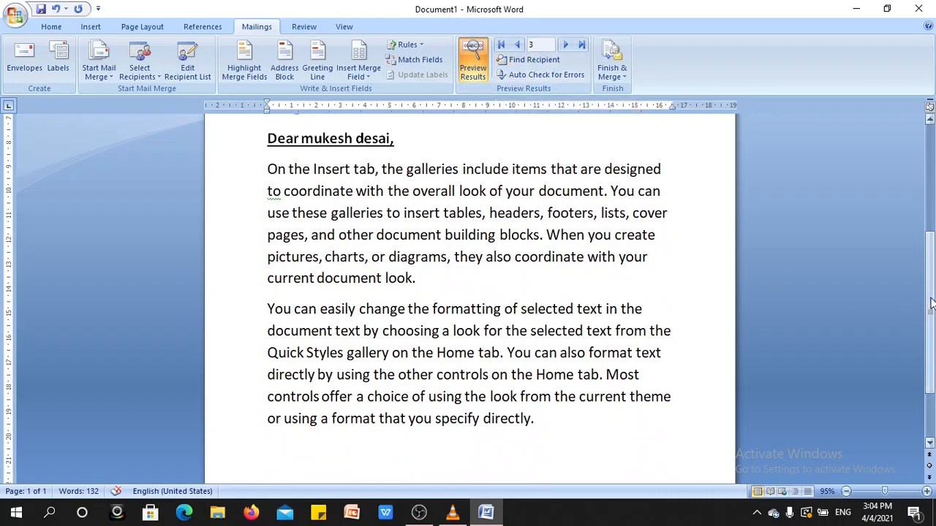
{"action": "left_click_drag", "start_coordinate": [932, 305], "coordinate": [933, 223]}
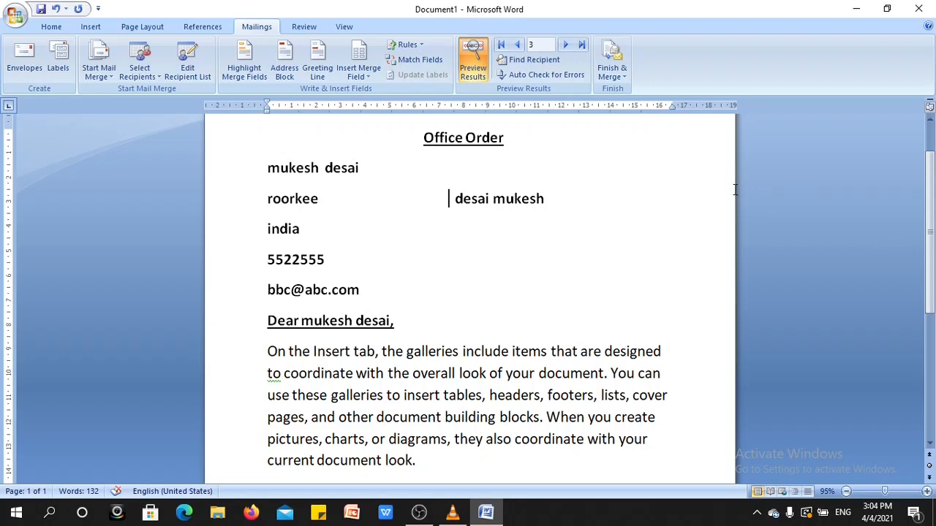
{"action": "left_click", "coordinate": [517, 45]}
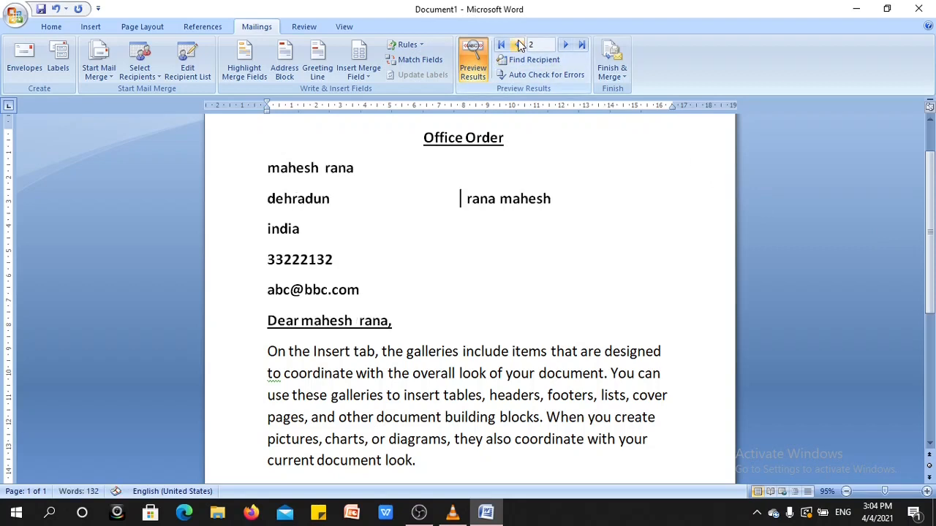
{"action": "left_click", "coordinate": [563, 46]}
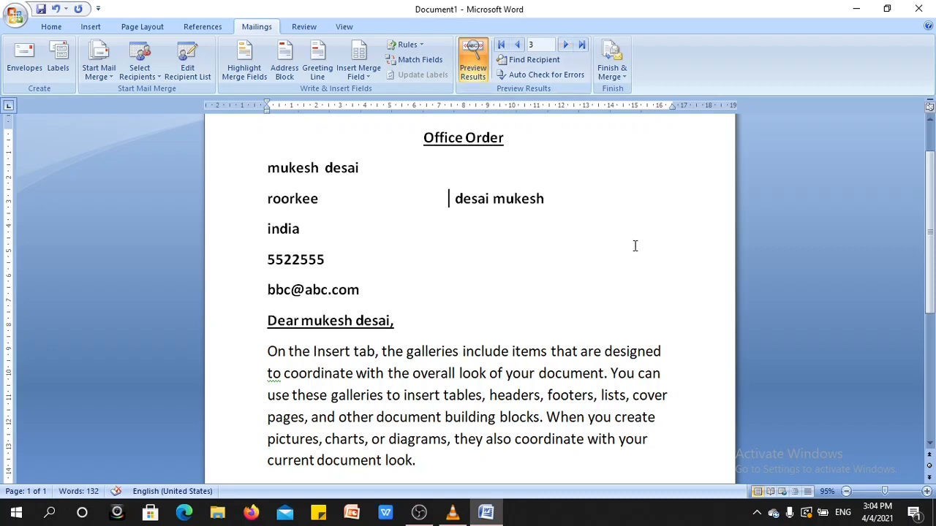
{"action": "left_click_drag", "start_coordinate": [929, 251], "coordinate": [932, 229]}
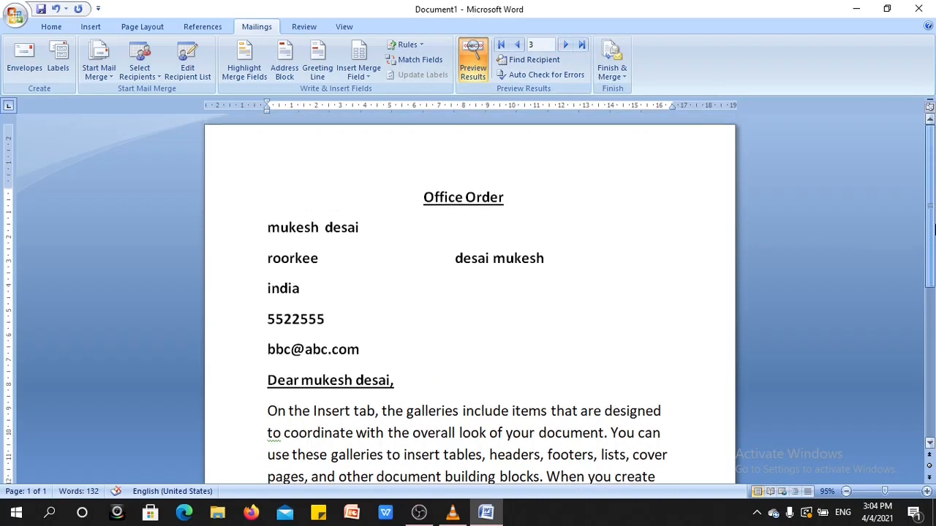
{"action": "left_click", "coordinate": [516, 46]}
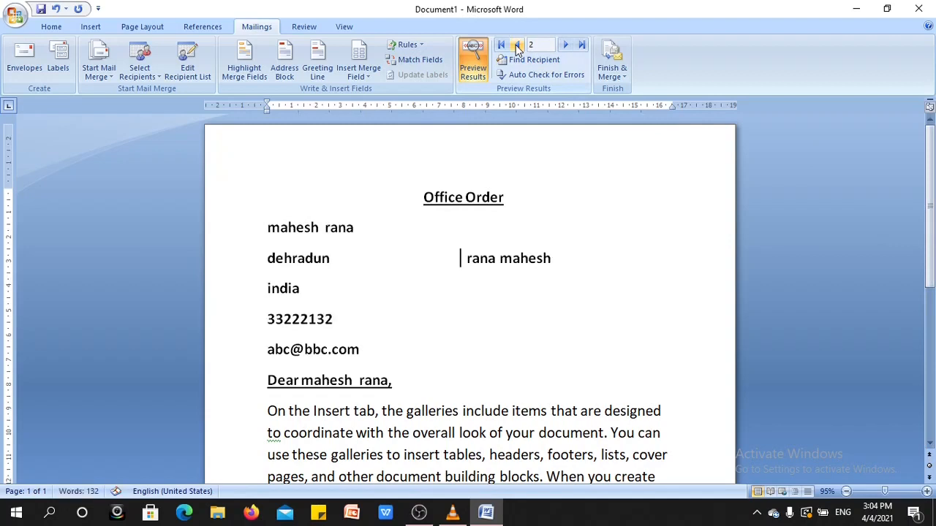
{"action": "left_click", "coordinate": [564, 46]}
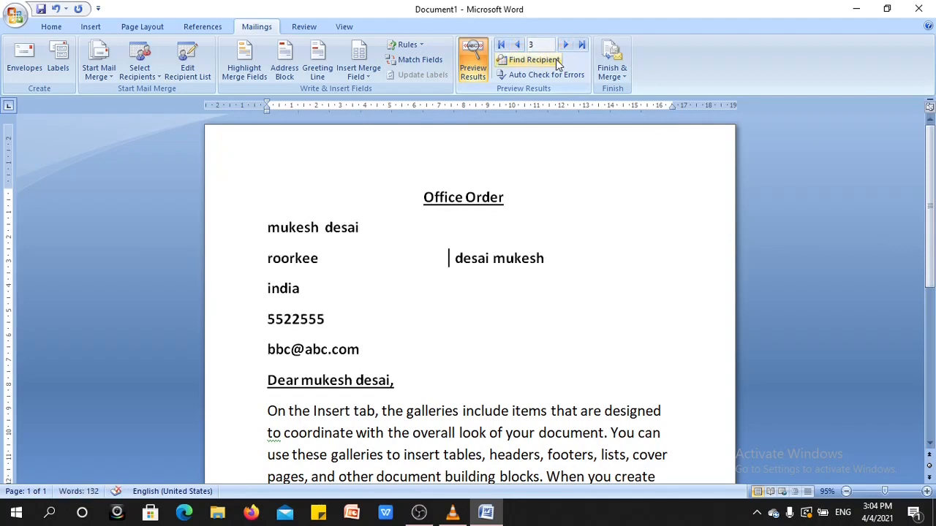
{"action": "left_click", "coordinate": [516, 46]}
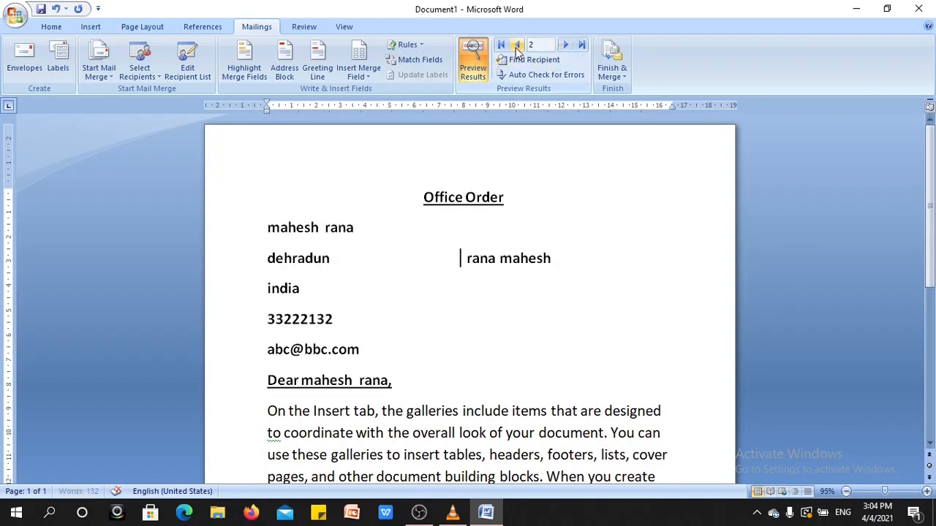
{"action": "left_click", "coordinate": [564, 47]}
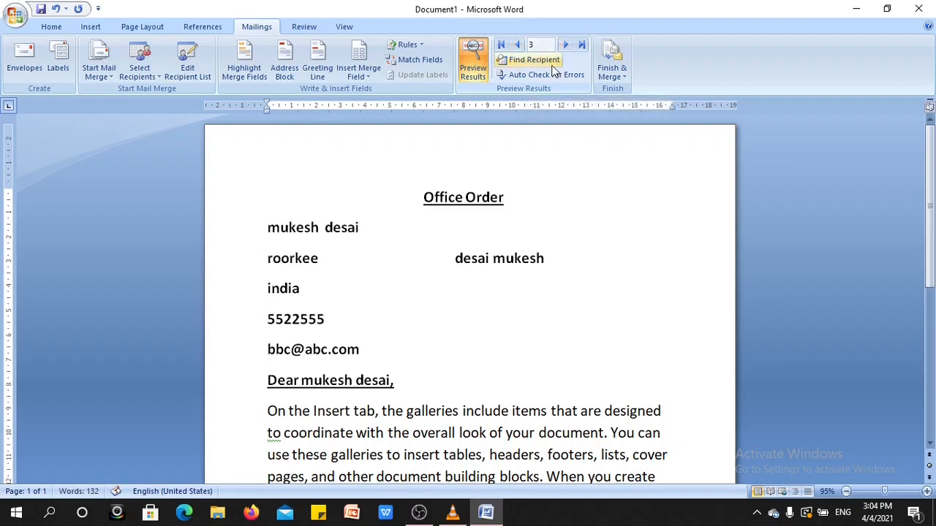
- Search all fields of the recipient list for a recipient's full name
{"action": "left_click", "coordinate": [540, 61]}
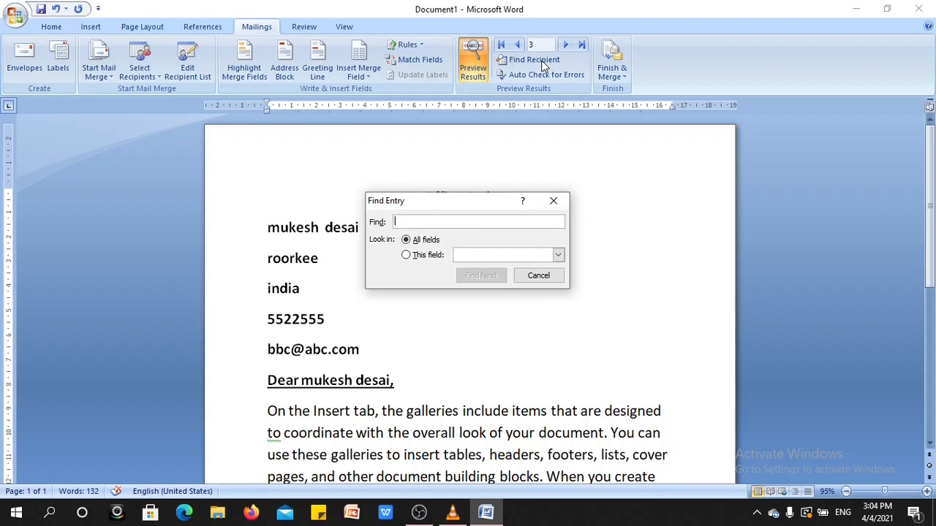
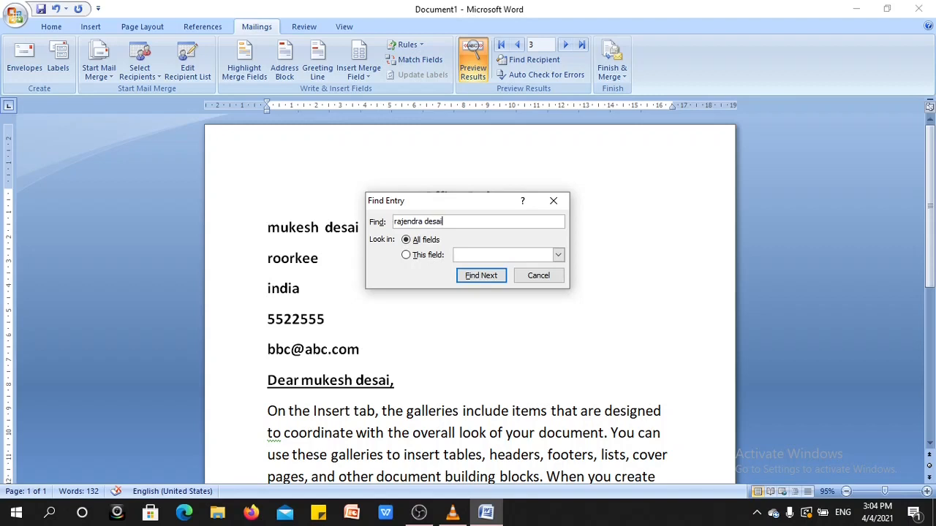
{"action": "left_click", "coordinate": [472, 278]}
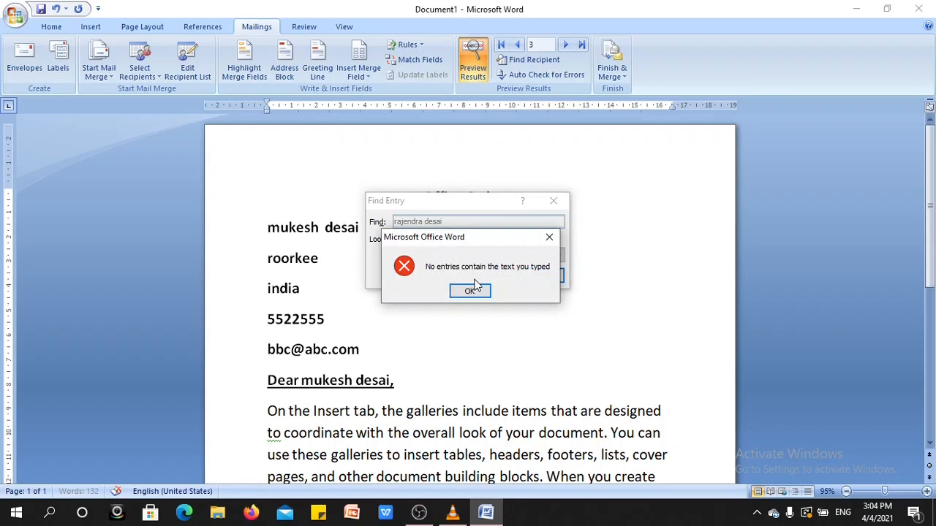
{"action": "left_click", "coordinate": [549, 237]}
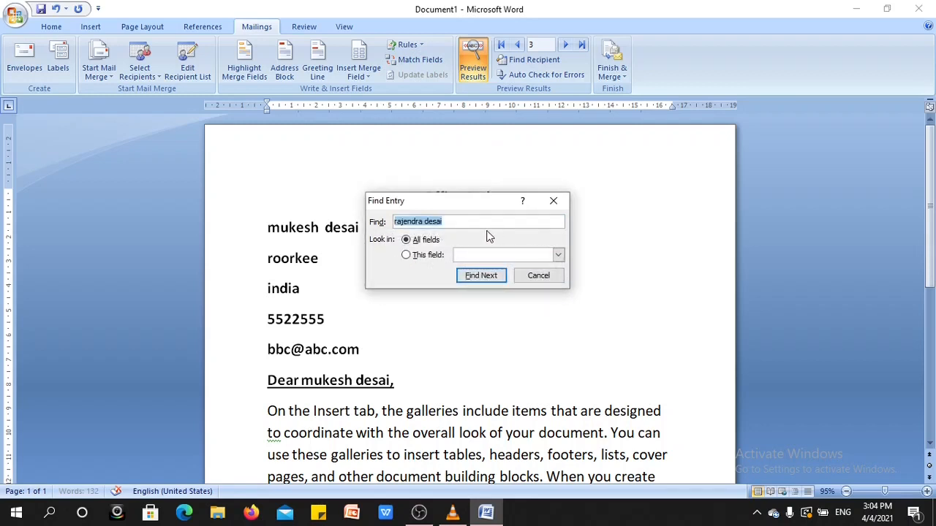
- Find the second recipient's record by searching all fields for the full name, and close the search
{"action": "type", "text": "me"}
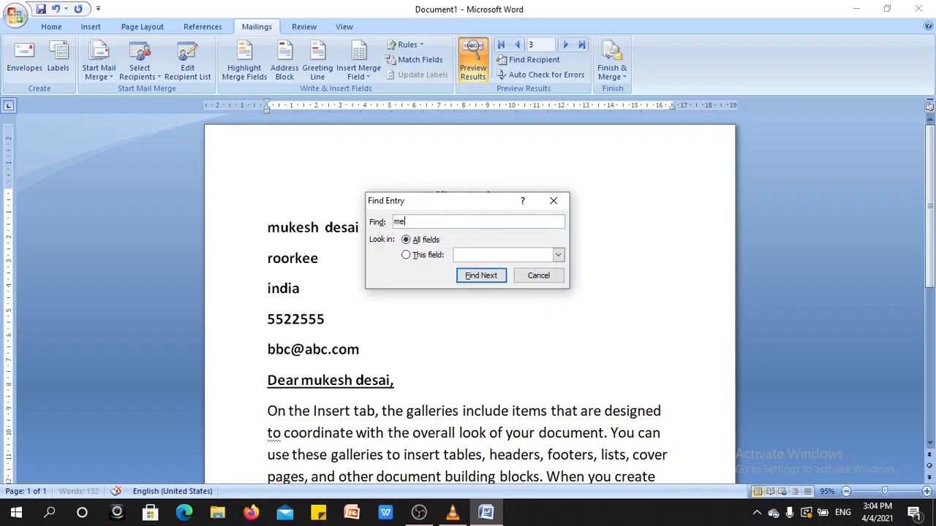
{"action": "type", "text": "hes"}
{"action": "left_click", "coordinate": [471, 281]}
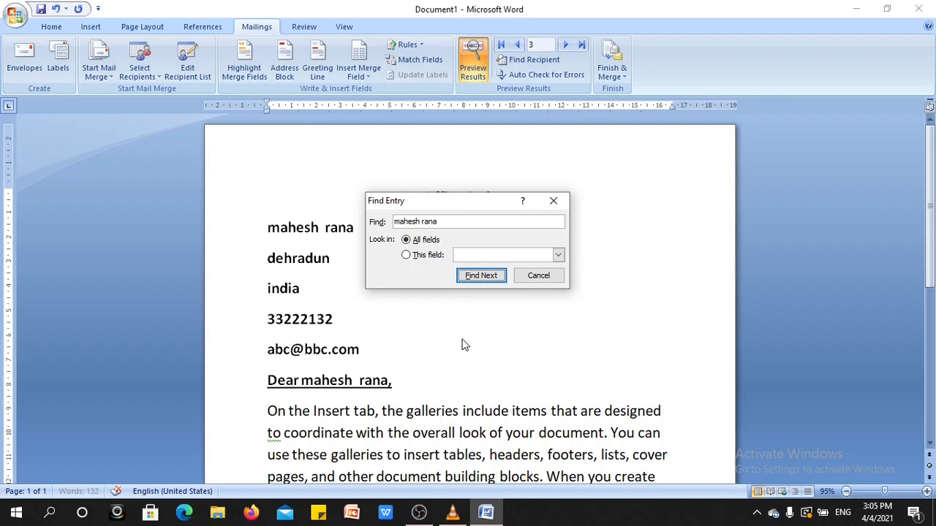
{"action": "left_click", "coordinate": [560, 204]}
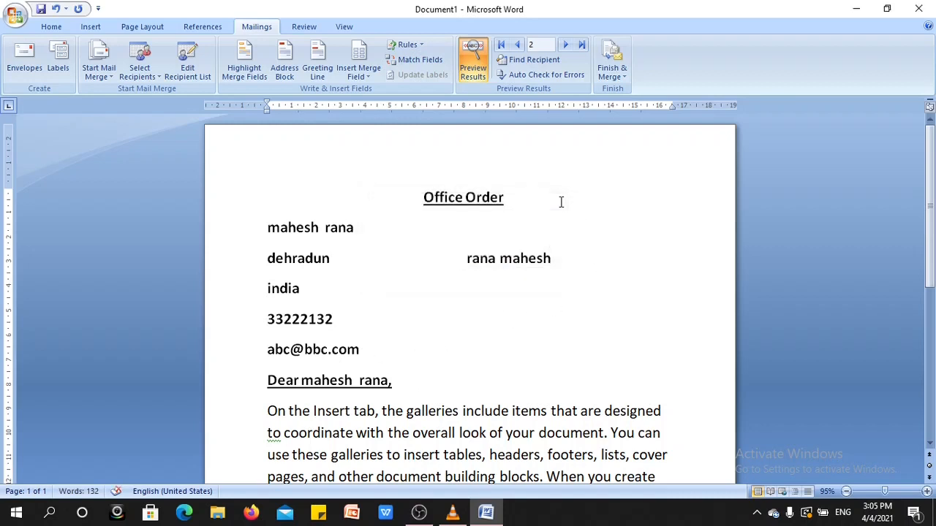
- Merge all records into a new document of individual letters and look through the resulting pages
{"action": "left_click", "coordinate": [620, 79]}
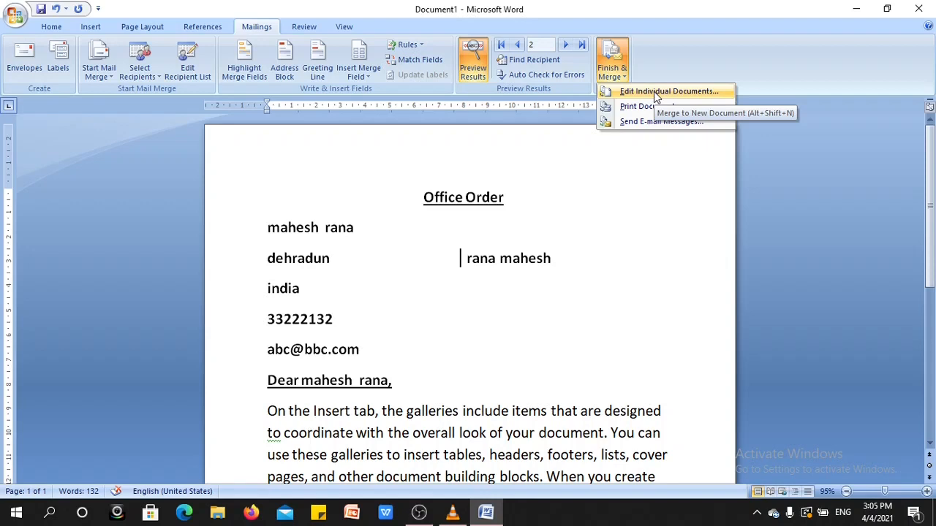
{"action": "left_click", "coordinate": [655, 89]}
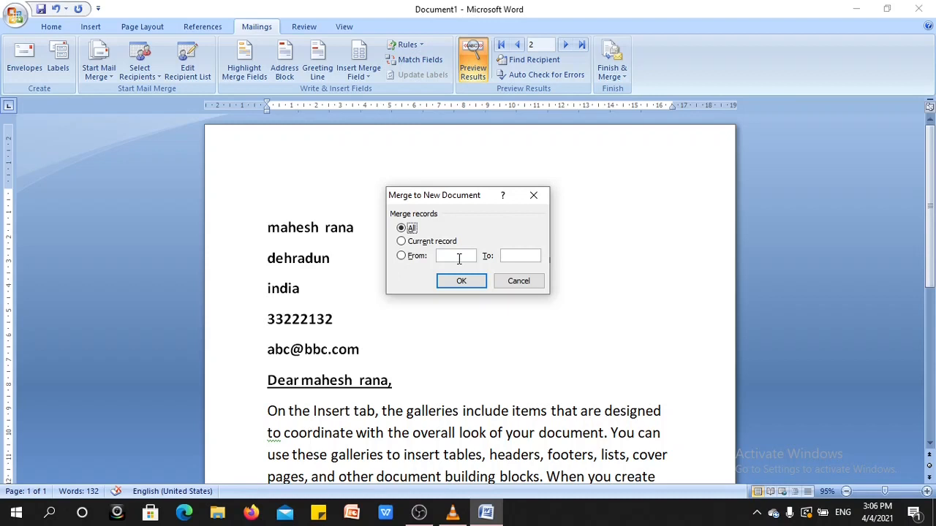
{"action": "left_click", "coordinate": [450, 281]}
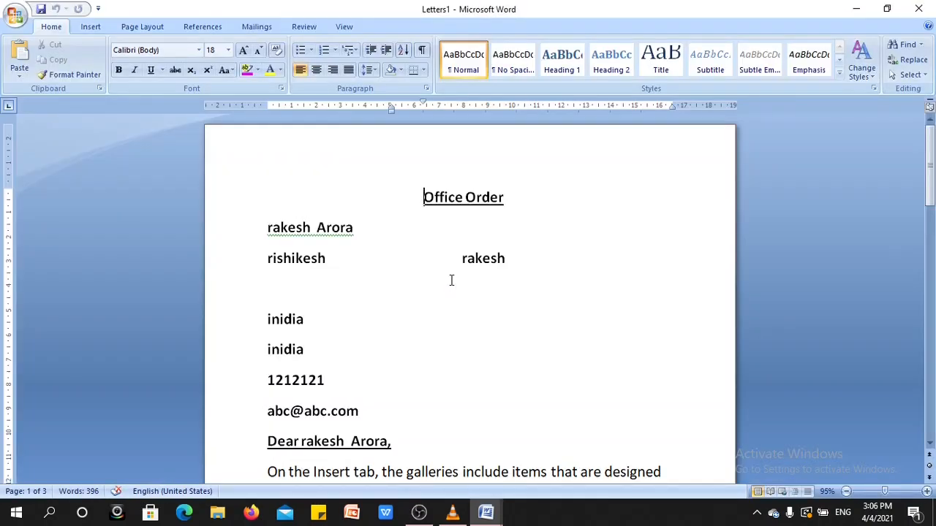
{"action": "left_click_drag", "start_coordinate": [929, 173], "coordinate": [932, 343]}
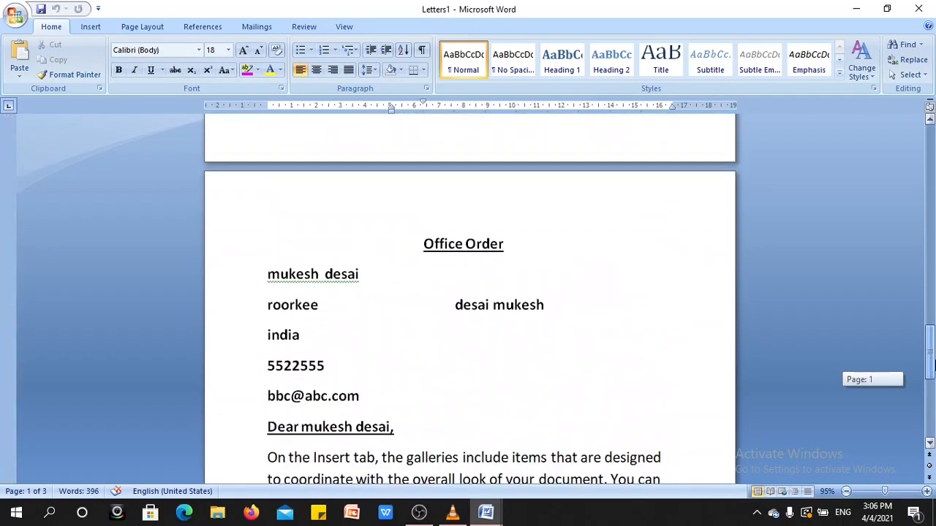
{"action": "left_click", "coordinate": [268, 28]}
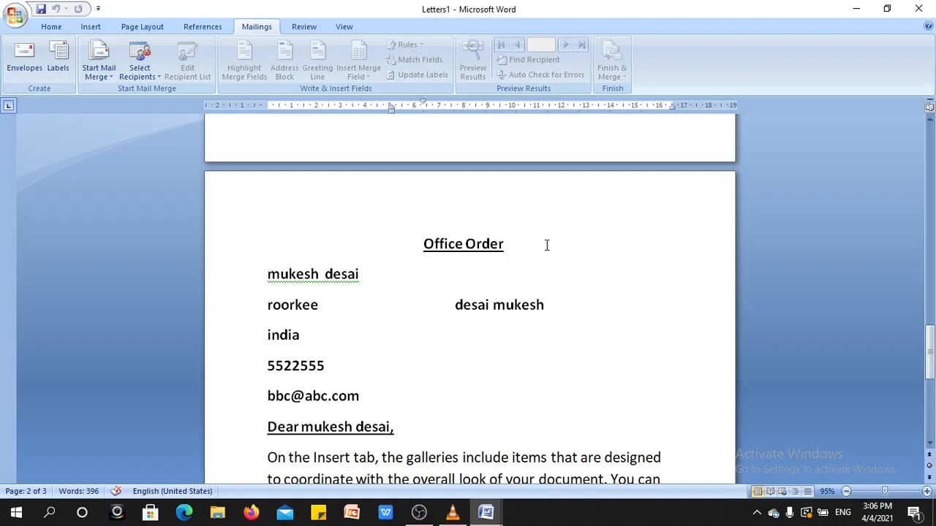
{"action": "left_click", "coordinate": [310, 29]}
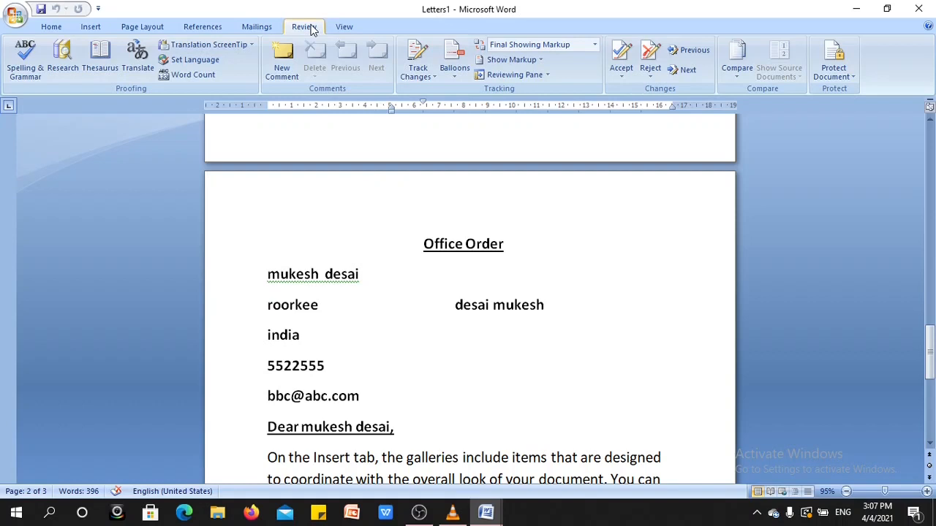
{"action": "left_click", "coordinate": [256, 29]}
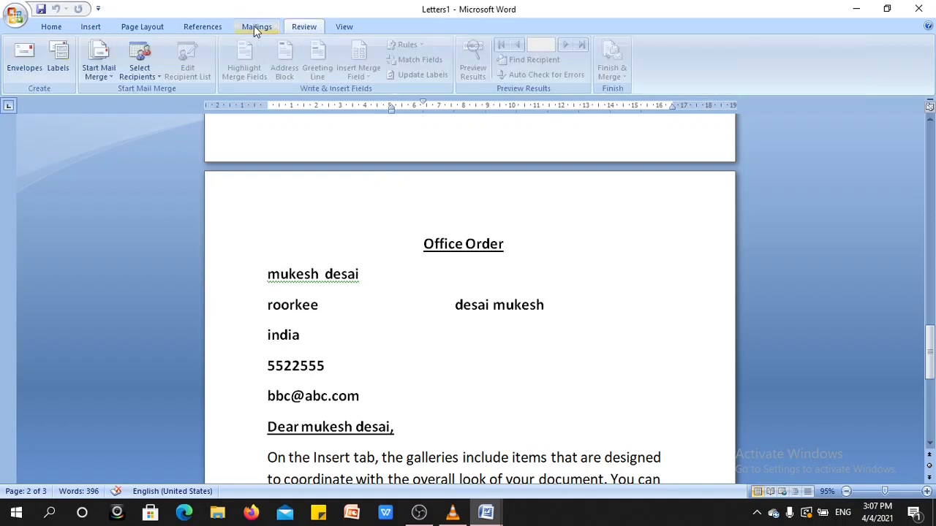